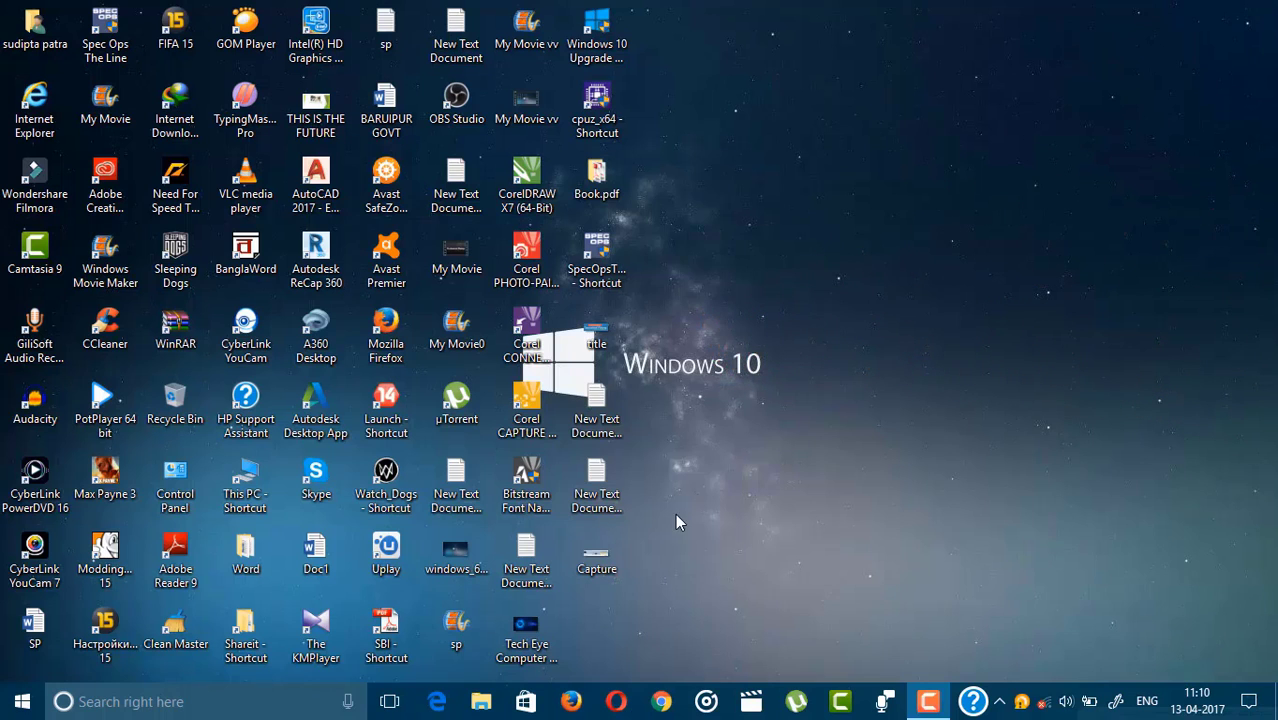
- Open File Explorer and browse the PC's Downloads and Documents folders
{"action": "left_click", "coordinate": [481, 701]}
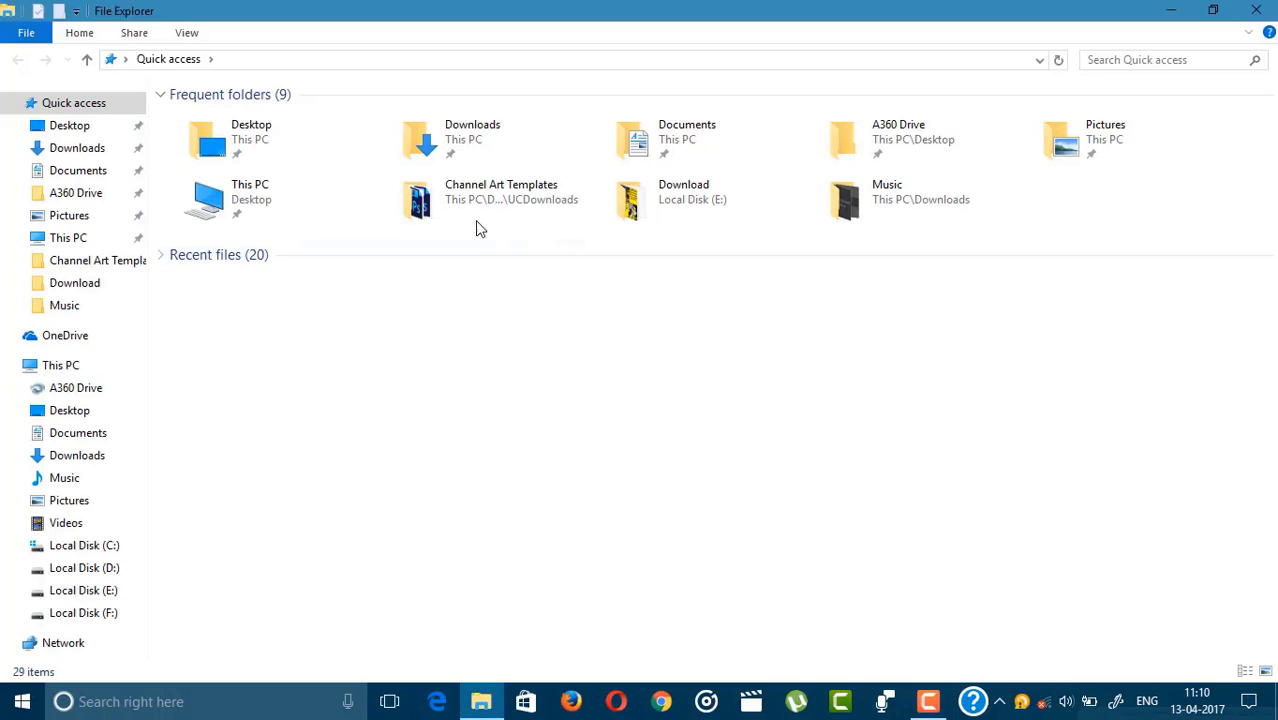
{"action": "left_click", "coordinate": [100, 150]}
{"action": "left_click", "coordinate": [100, 168]}
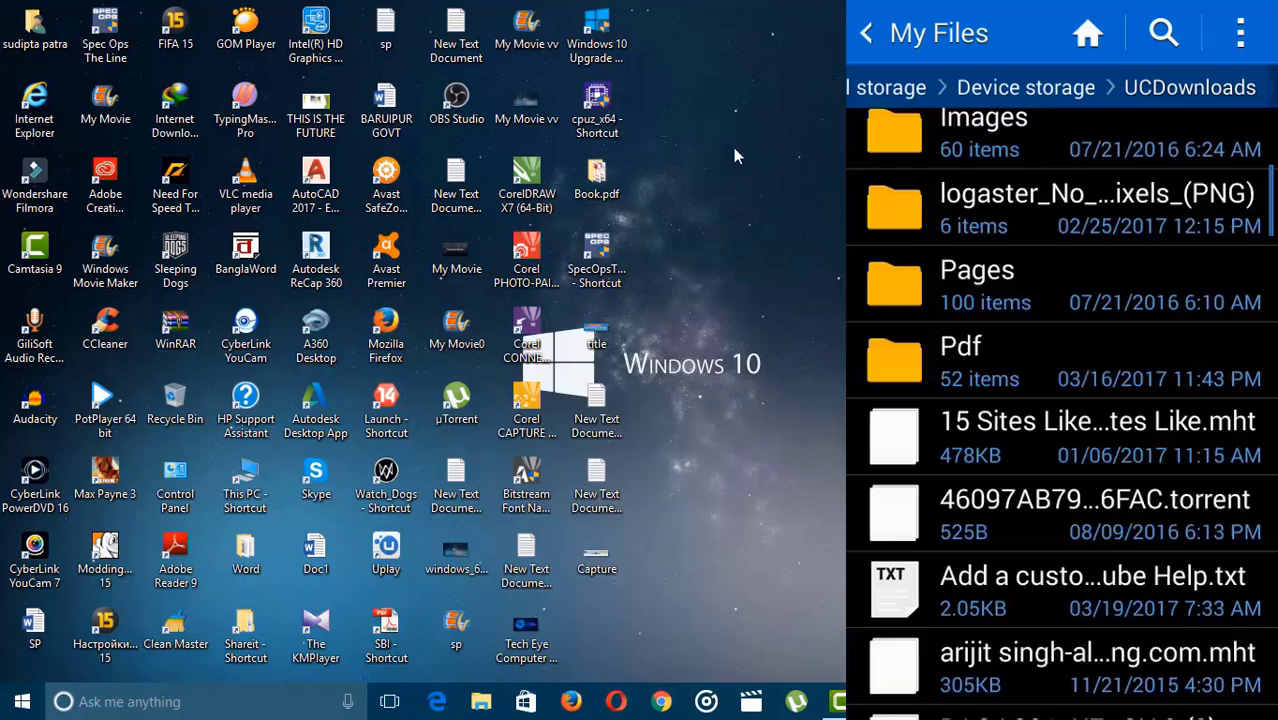
- Refresh the Windows desktop from its right-click menu
{"action": "right_click", "coordinate": [738, 113]}
{"action": "left_click", "coordinate": [780, 169]}
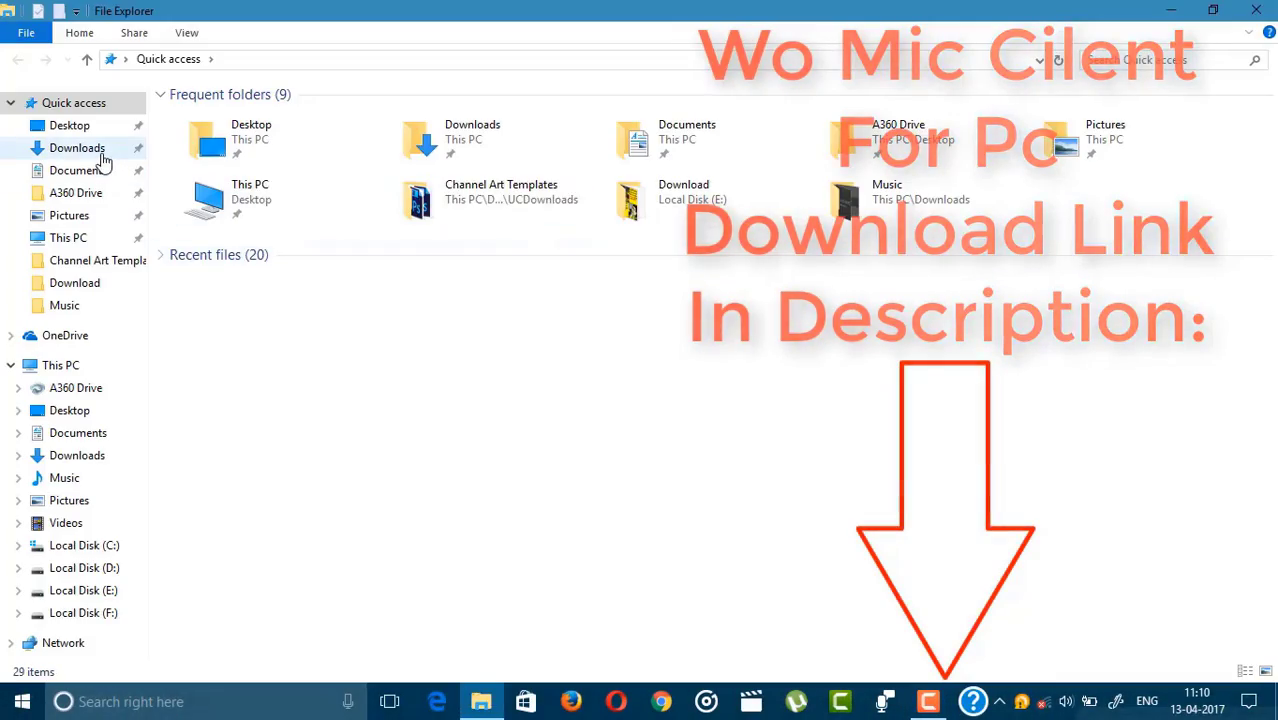
- Go to Documents and select the wo_mic_client_setup installer at the bottom of the list
{"action": "left_click", "coordinate": [100, 148]}
{"action": "left_click", "coordinate": [117, 175]}
{"action": "scroll", "coordinate": [362, 370], "scroll_direction": "down", "scroll_amount": 5}
{"action": "scroll", "coordinate": [362, 370], "scroll_direction": "down", "scroll_amount": 9}
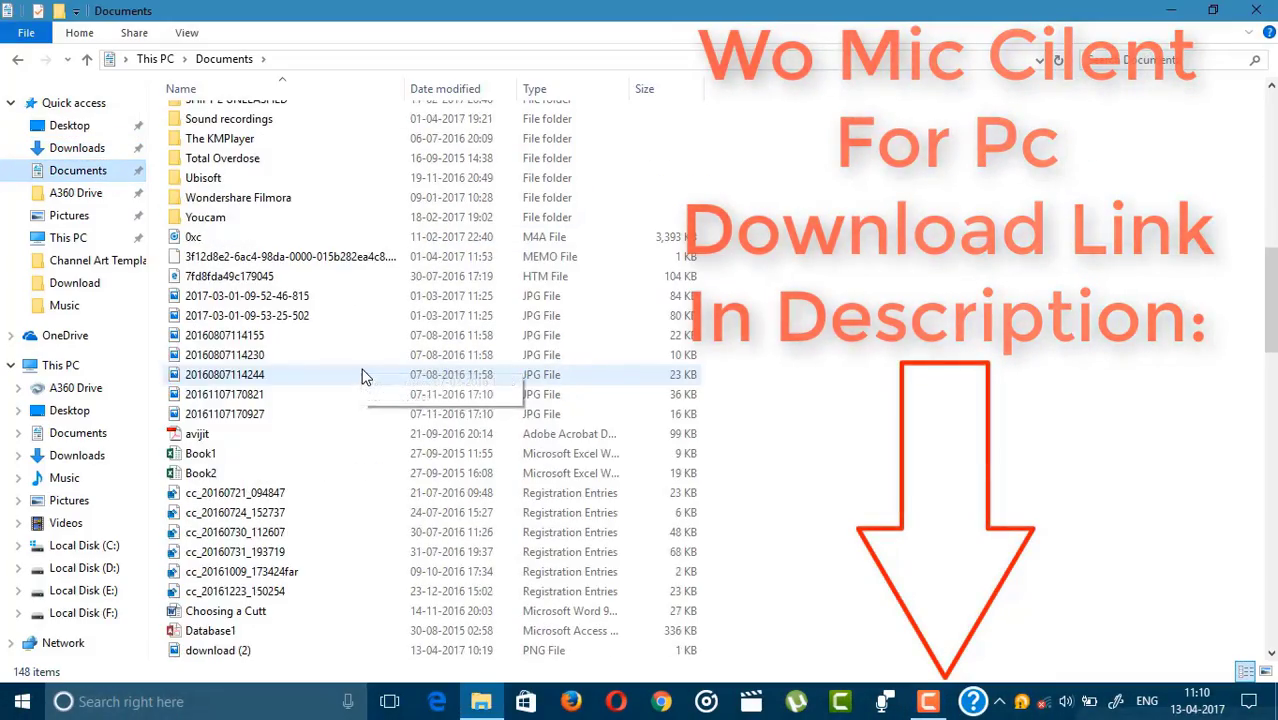
{"action": "scroll", "coordinate": [362, 370], "scroll_direction": "down", "scroll_amount": 5}
{"action": "scroll", "coordinate": [362, 370], "scroll_direction": "down", "scroll_amount": 7}
{"action": "scroll", "coordinate": [363, 374], "scroll_direction": "down", "scroll_amount": 5}
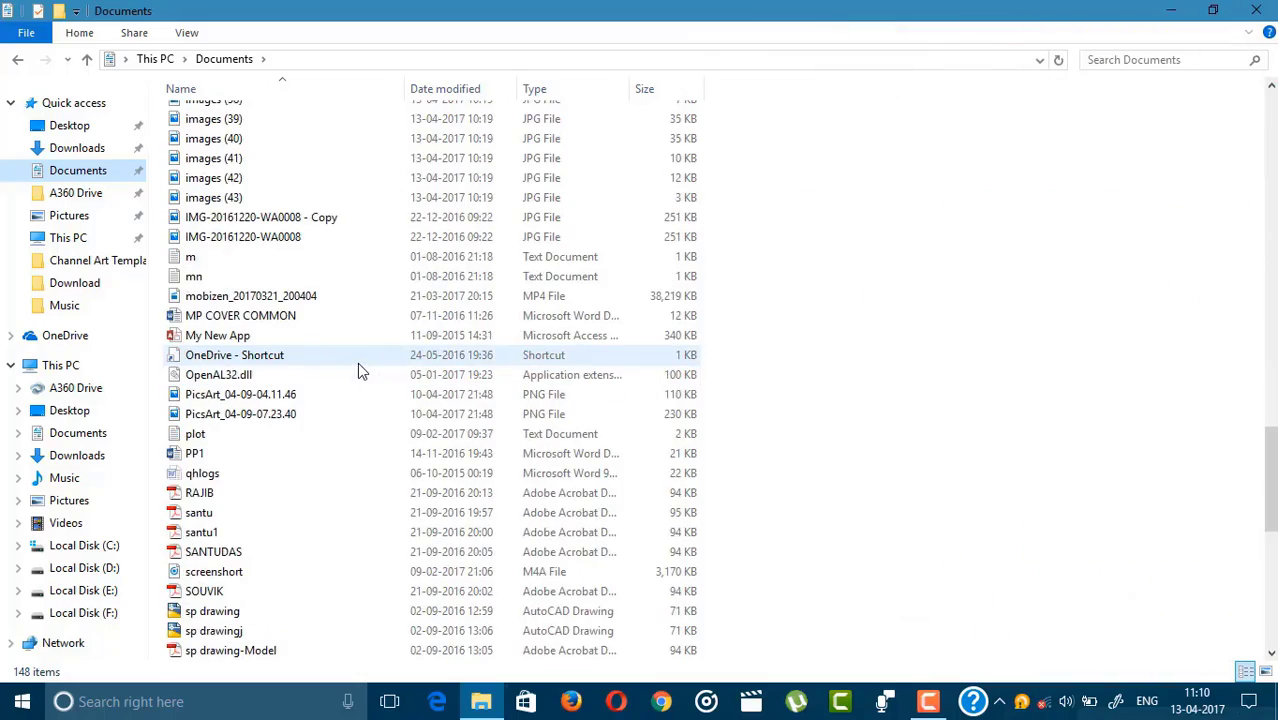
{"action": "scroll", "coordinate": [357, 366], "scroll_direction": "down", "scroll_amount": 9}
{"action": "scroll", "coordinate": [357, 366], "scroll_direction": "down", "scroll_amount": 3}
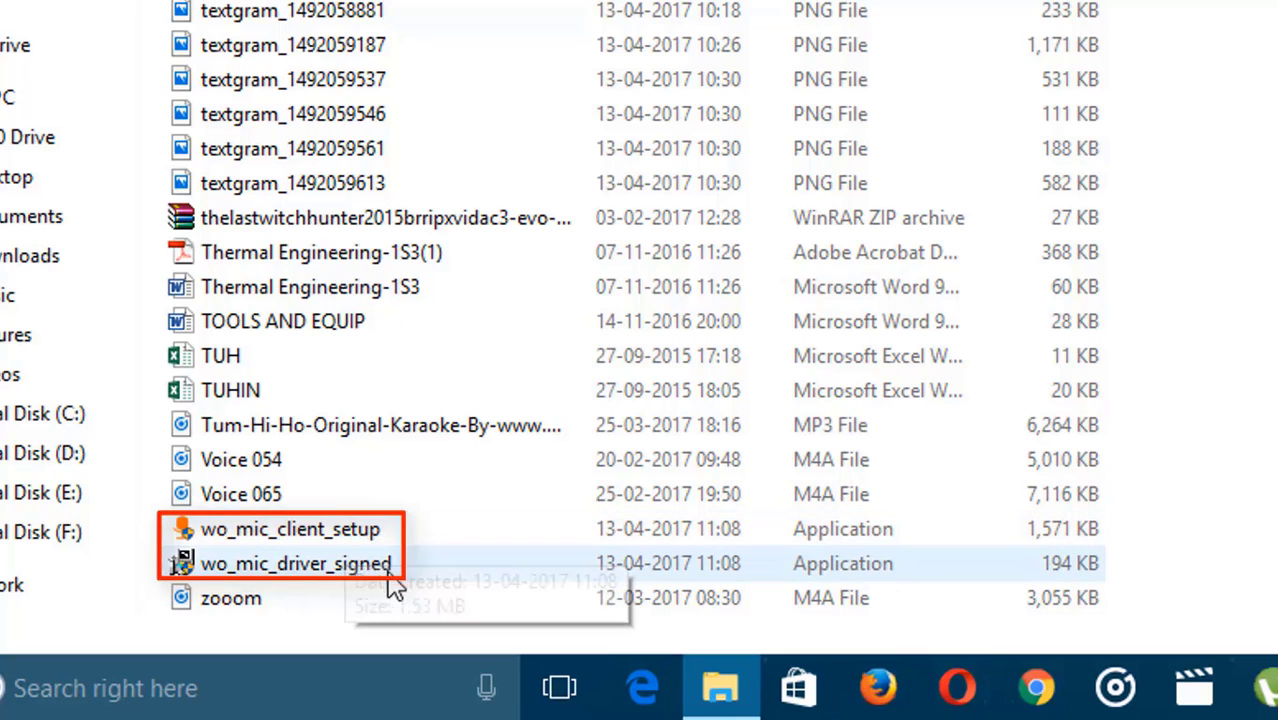
{"action": "left_click", "coordinate": [386, 541]}
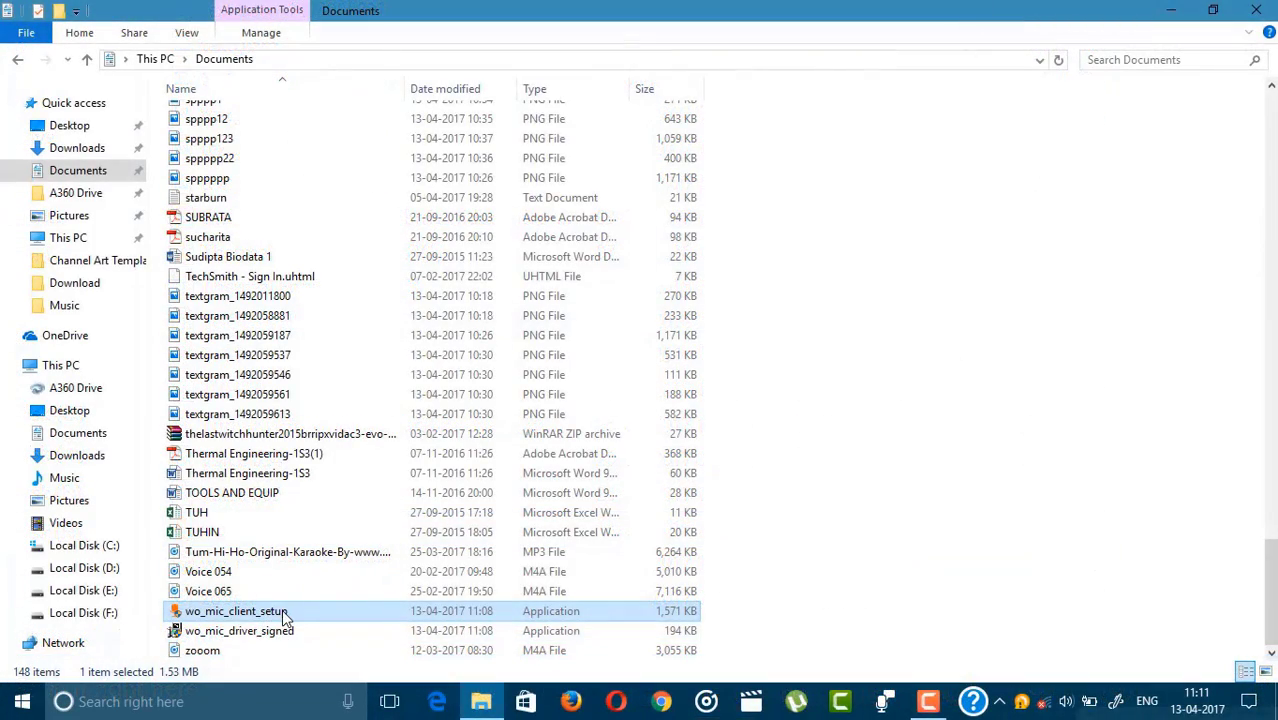
- Install the WO Mic client with its default components and close the finished installer
{"action": "double_click", "coordinate": [284, 617]}
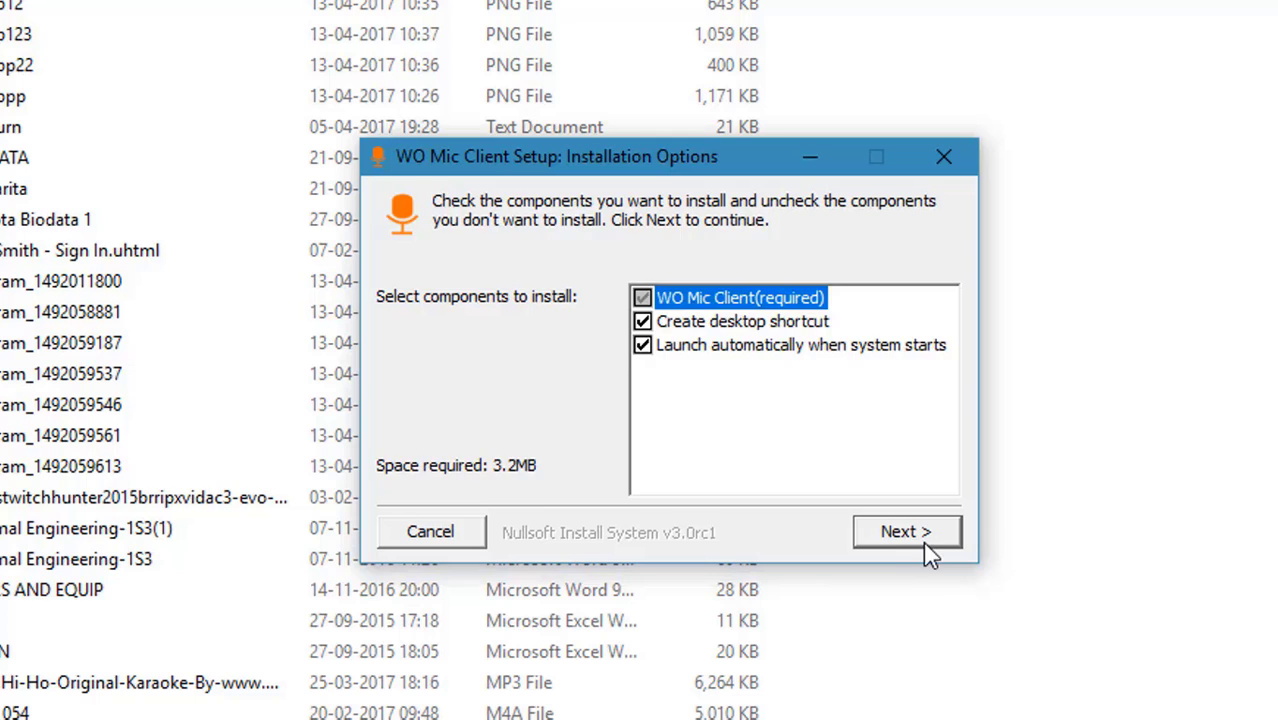
{"action": "left_click", "coordinate": [926, 547]}
{"action": "left_click", "coordinate": [928, 547]}
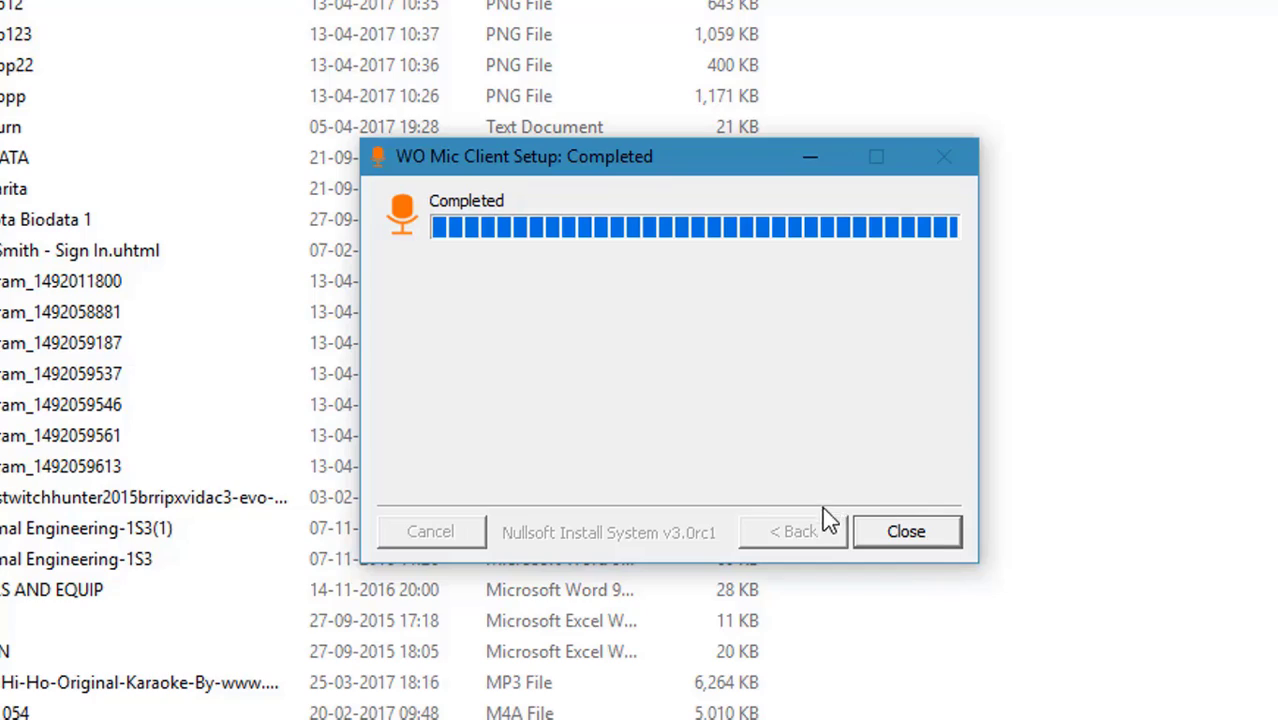
{"action": "left_click", "coordinate": [897, 533]}
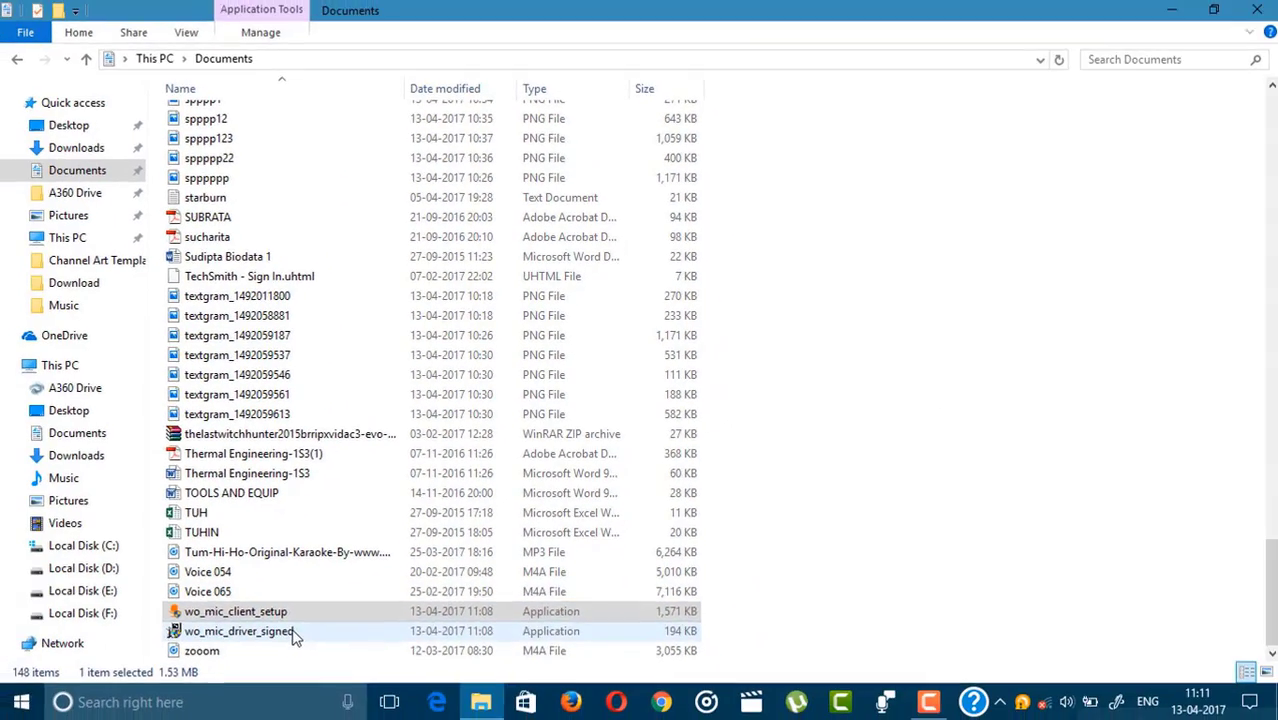
{"action": "left_click", "coordinate": [293, 631]}
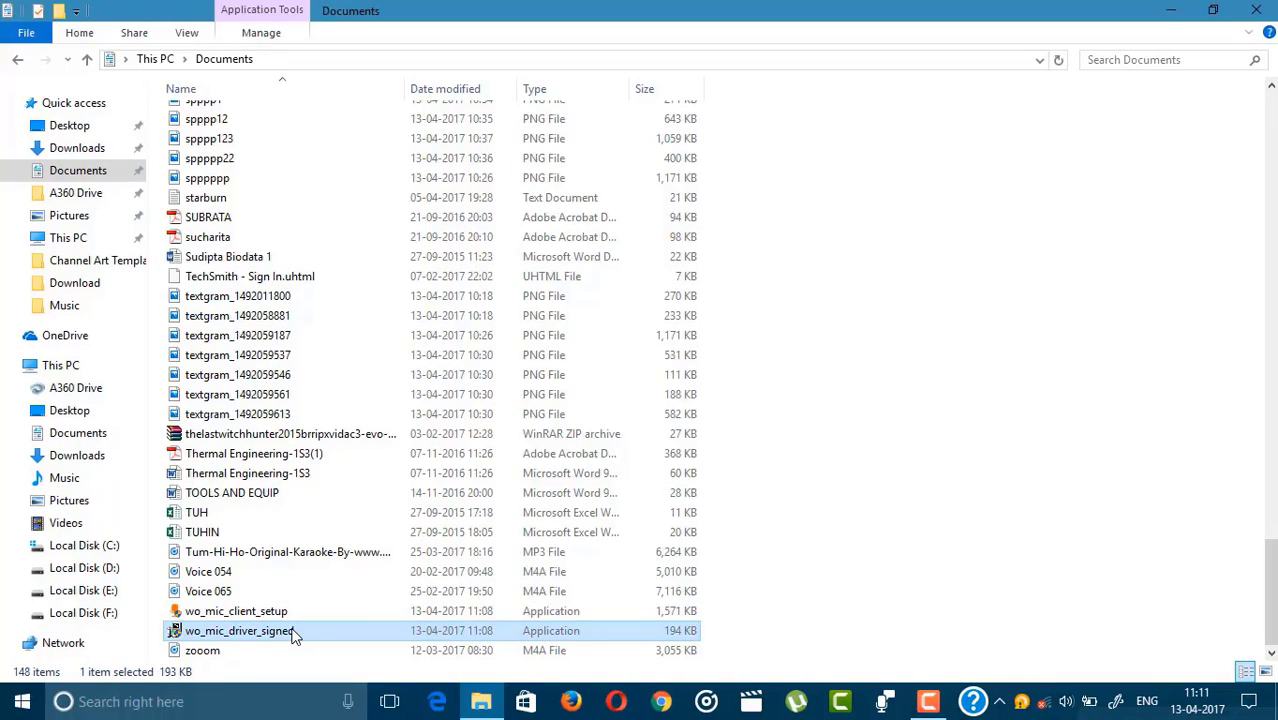
- Install the Windows 8 x64 WO Mic driver, approve the device software, and decline rebooting
{"action": "double_click", "coordinate": [293, 631]}
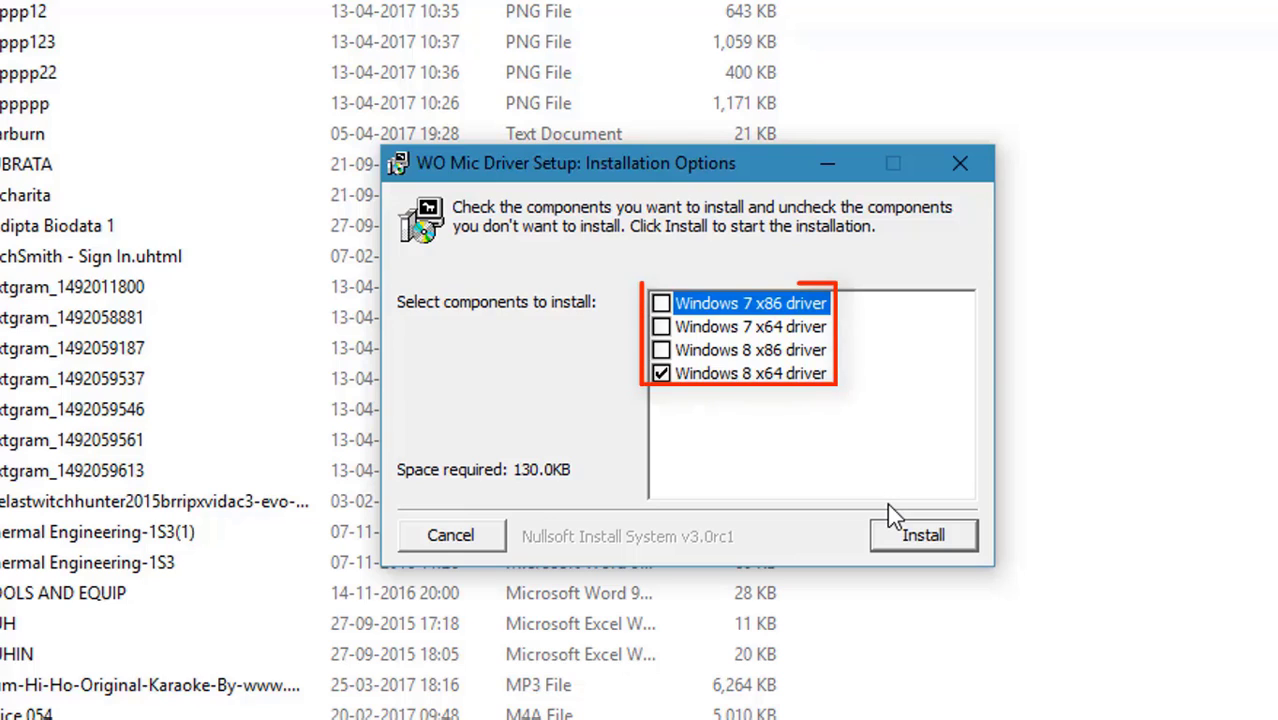
{"action": "left_click", "coordinate": [932, 548]}
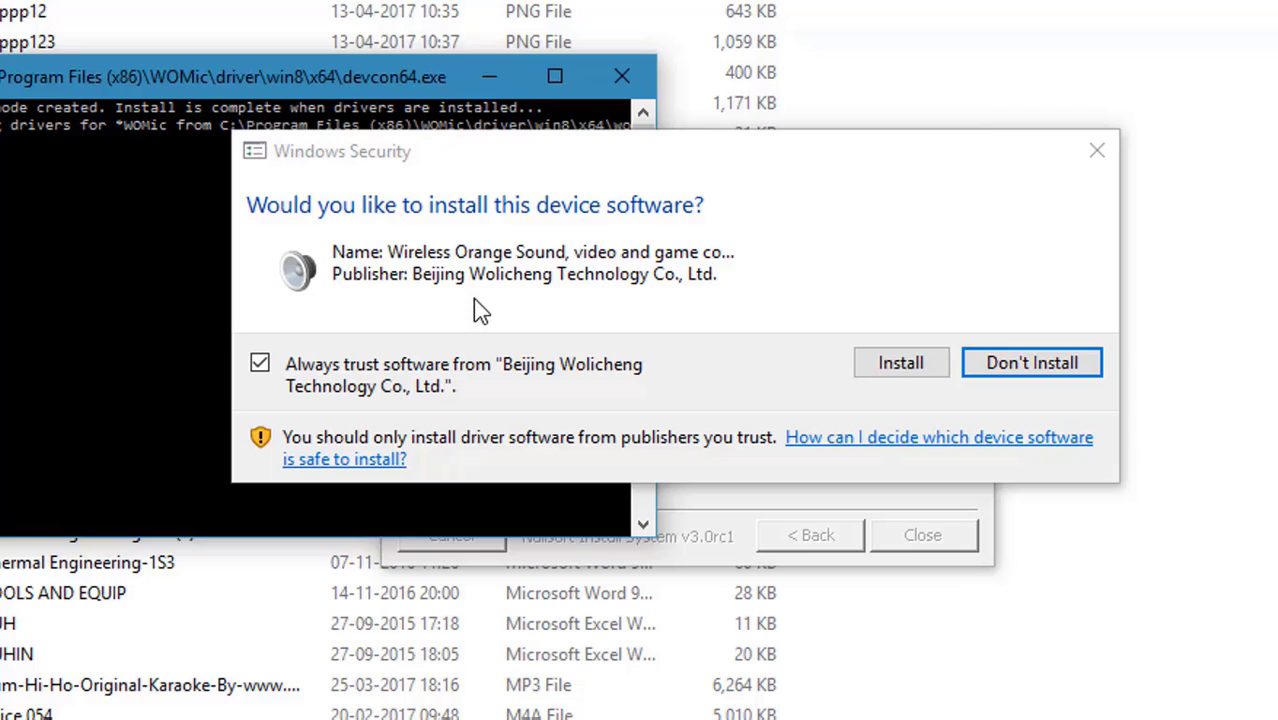
{"action": "left_click", "coordinate": [505, 162]}
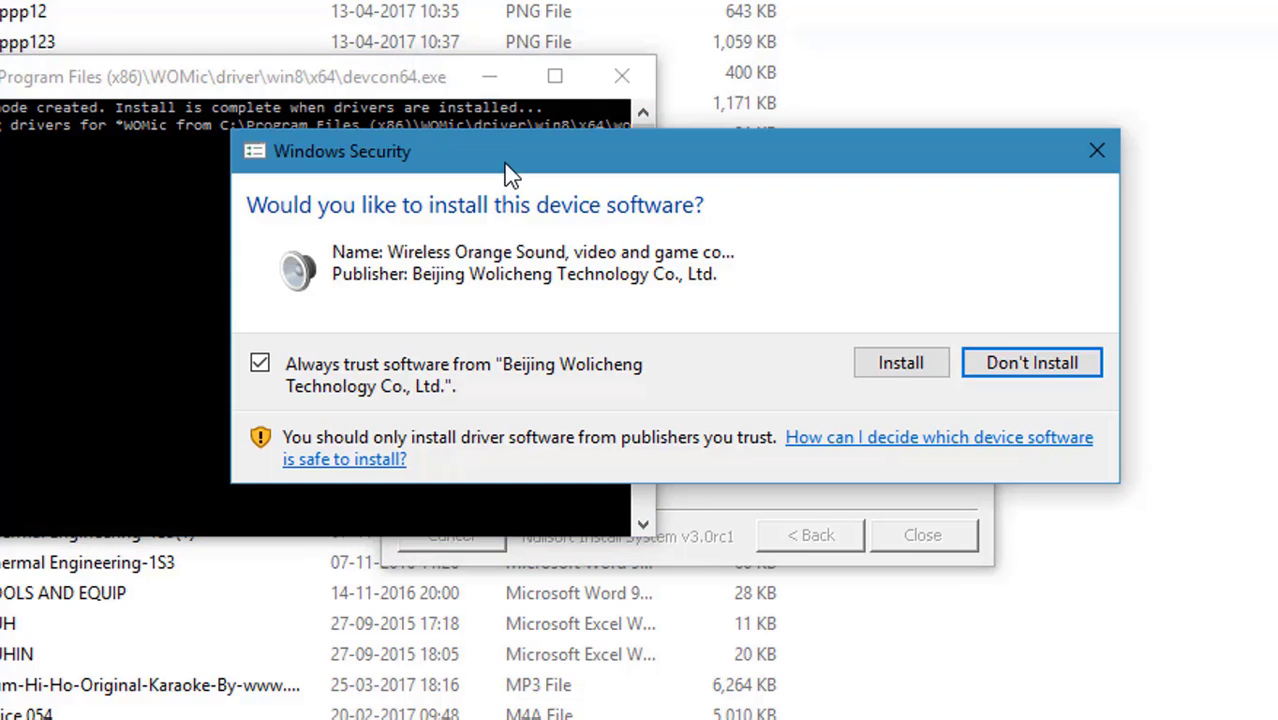
{"action": "left_click_drag", "start_coordinate": [505, 175], "coordinate": [505, 159]}
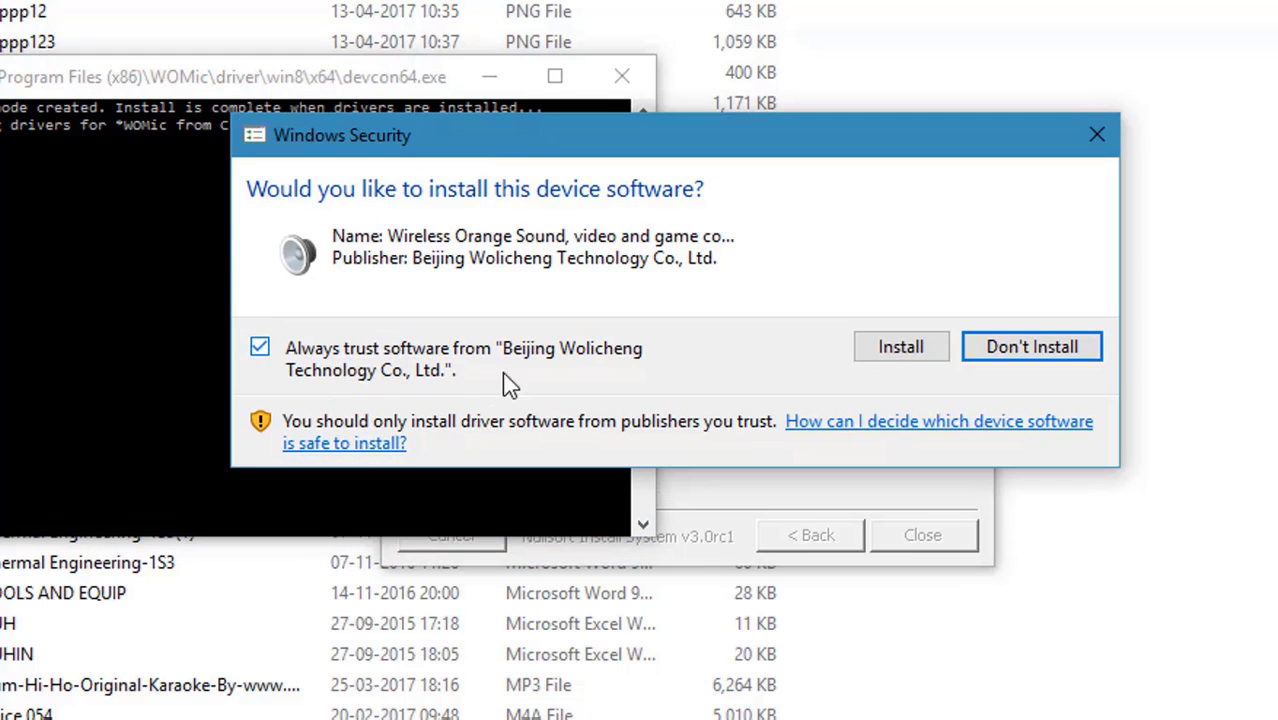
{"action": "left_click", "coordinate": [892, 345]}
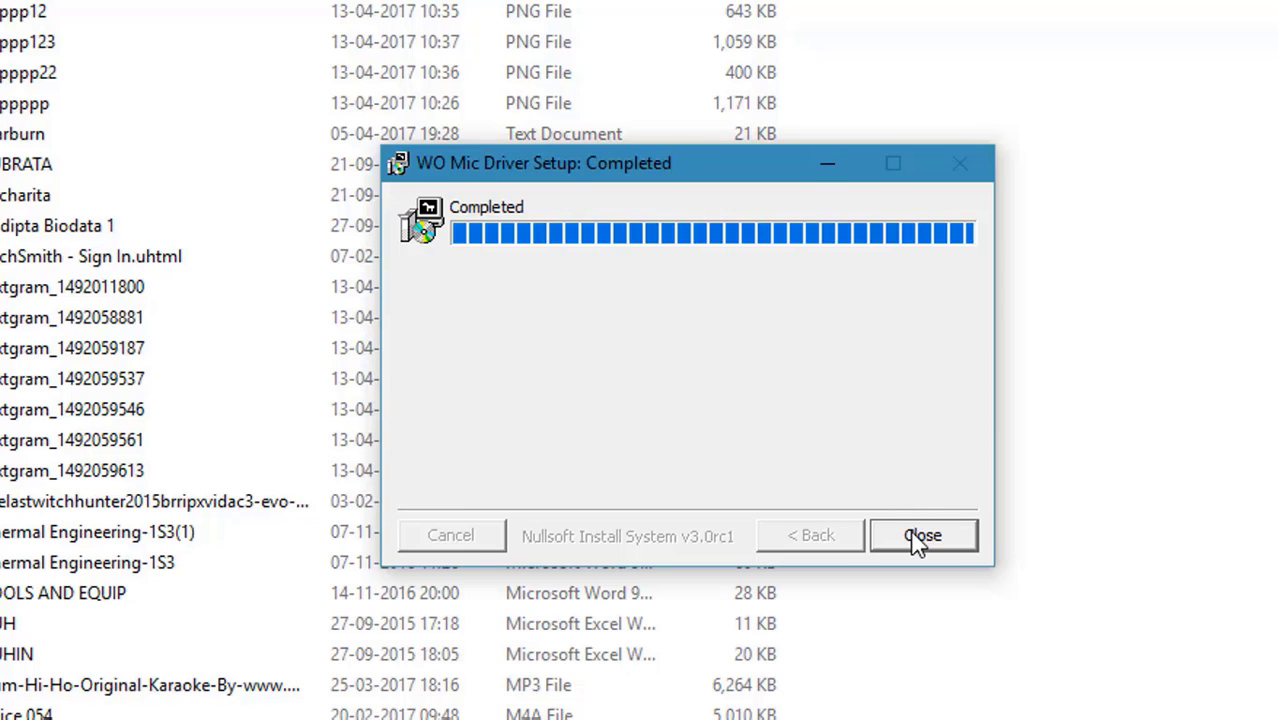
{"action": "left_click", "coordinate": [918, 540]}
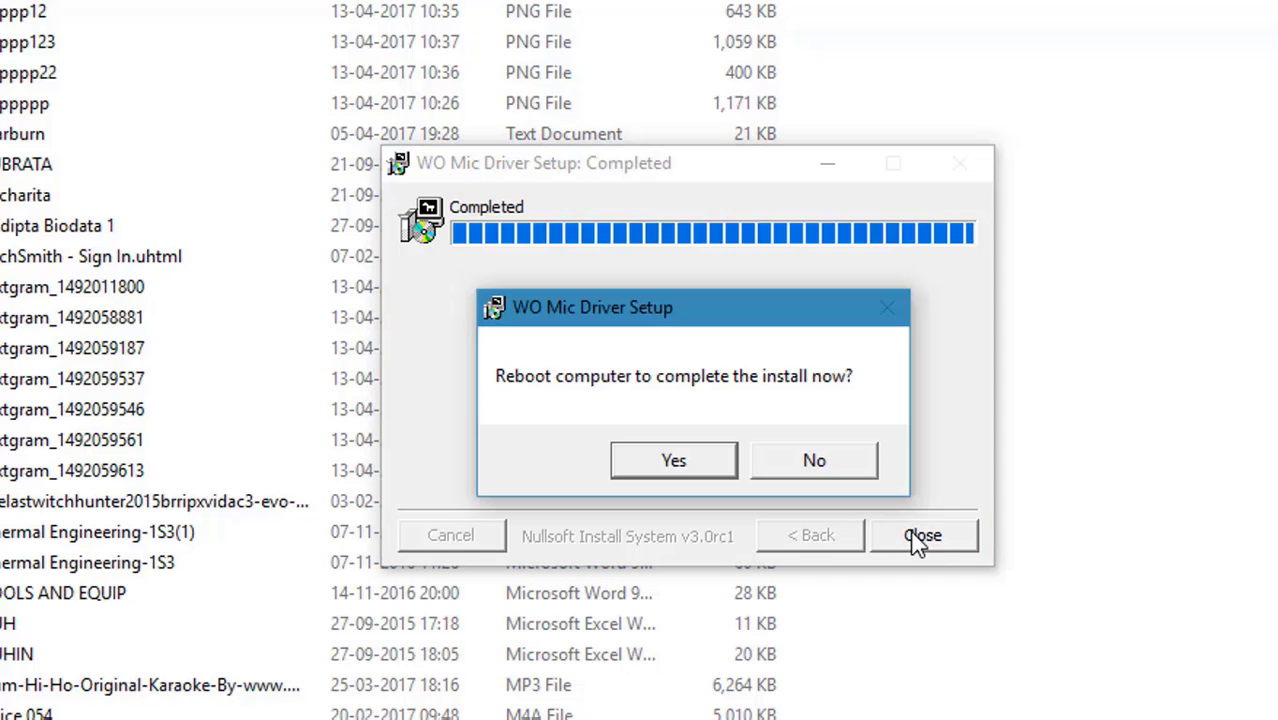
{"action": "left_click", "coordinate": [855, 464]}
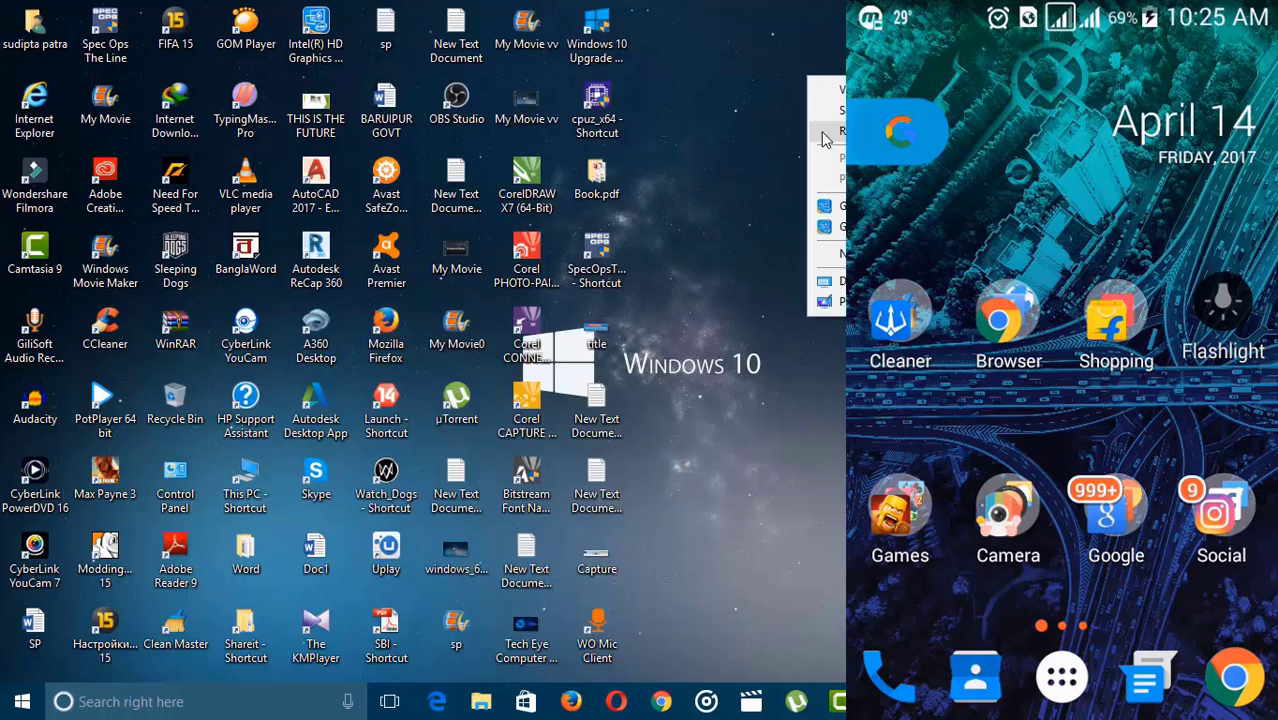
- Refresh the desktop so the new WO Mic Client shortcut shows
{"action": "left_click", "coordinate": [821, 131]}
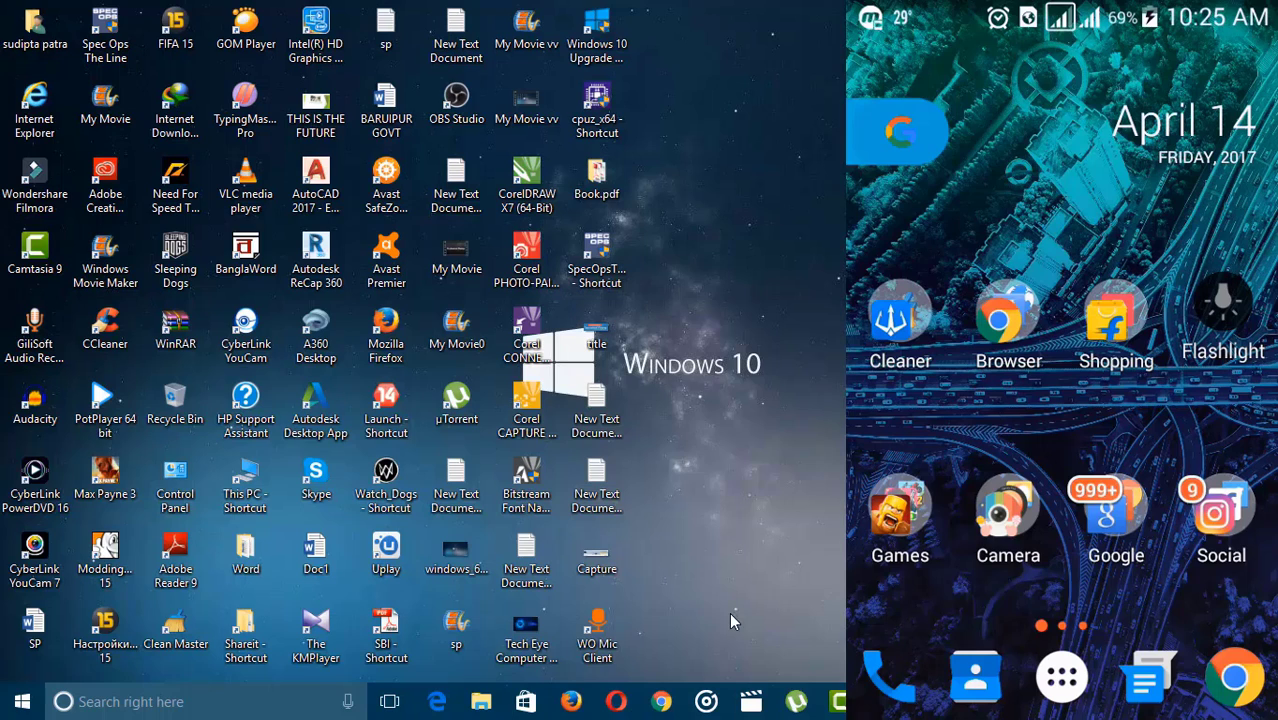
- Launch WO Mic Client from its desktop shortcut and maximize its window
{"action": "double_click", "coordinate": [620, 628]}
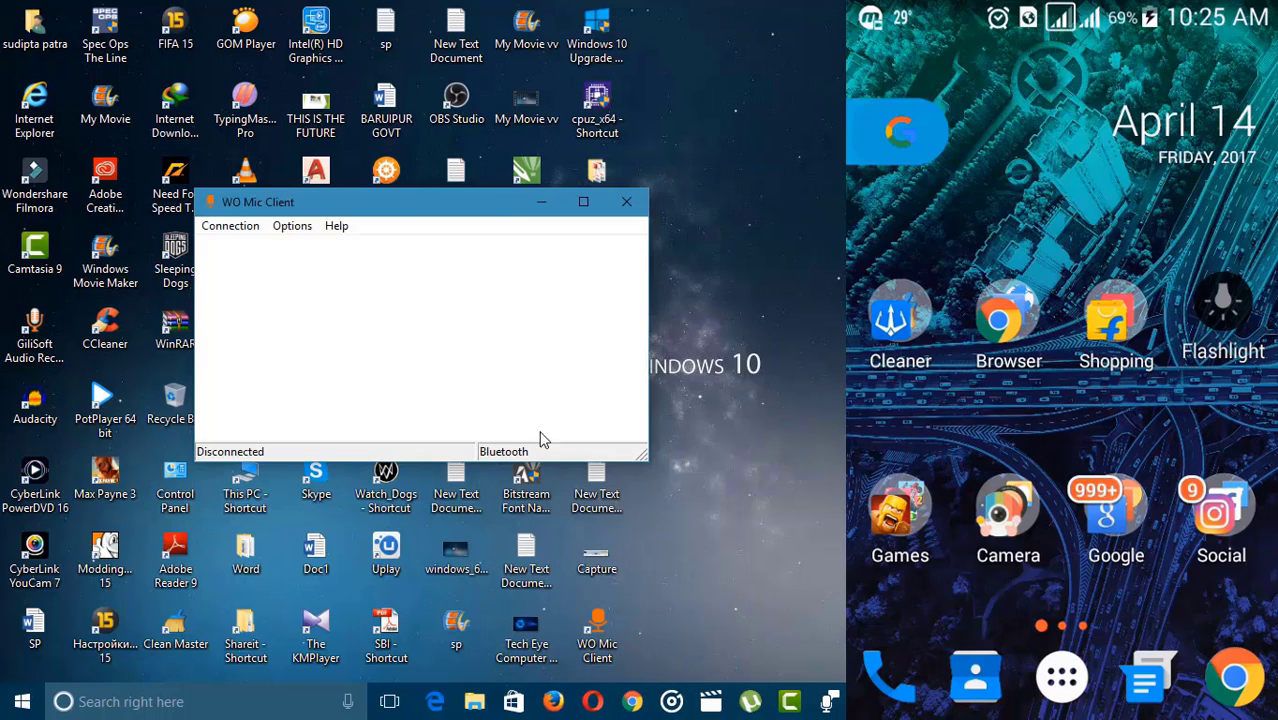
{"action": "left_click_drag", "start_coordinate": [513, 205], "coordinate": [583, 177]}
{"action": "left_click", "coordinate": [647, 174]}
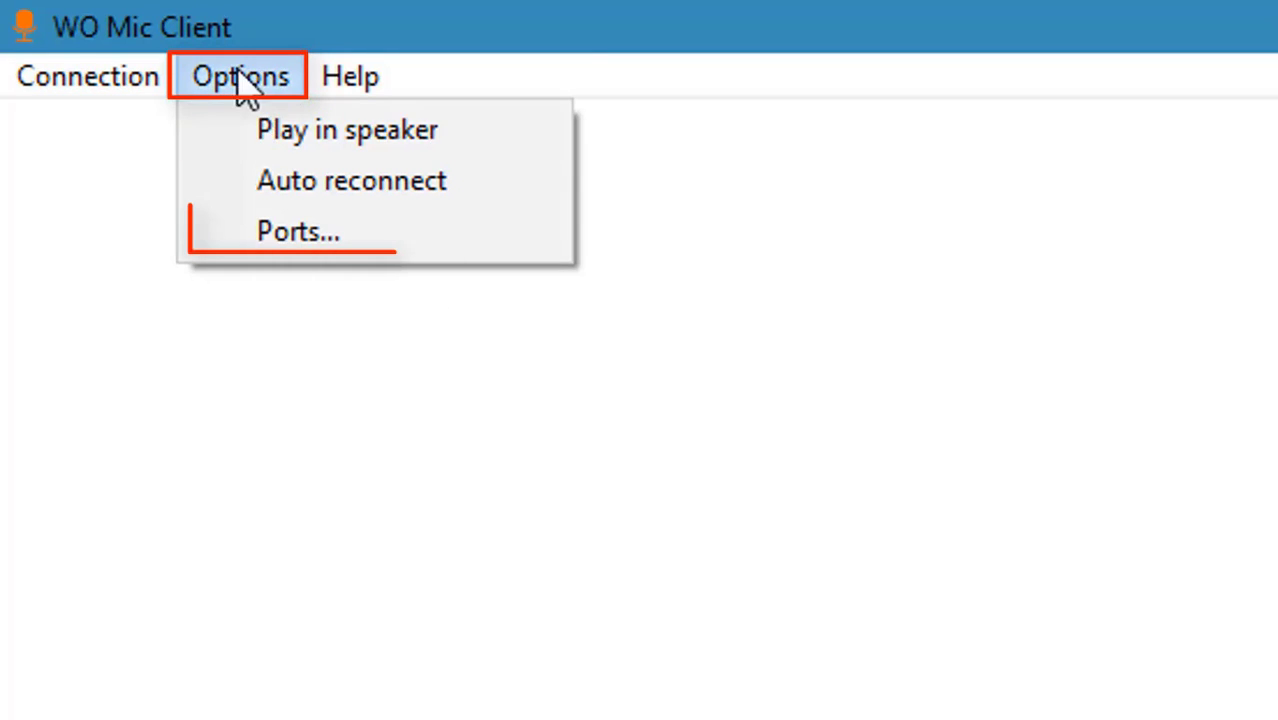
- Change the WO Mic Client media port to 8126 in the Ports dialog
{"action": "left_click", "coordinate": [145, 120]}
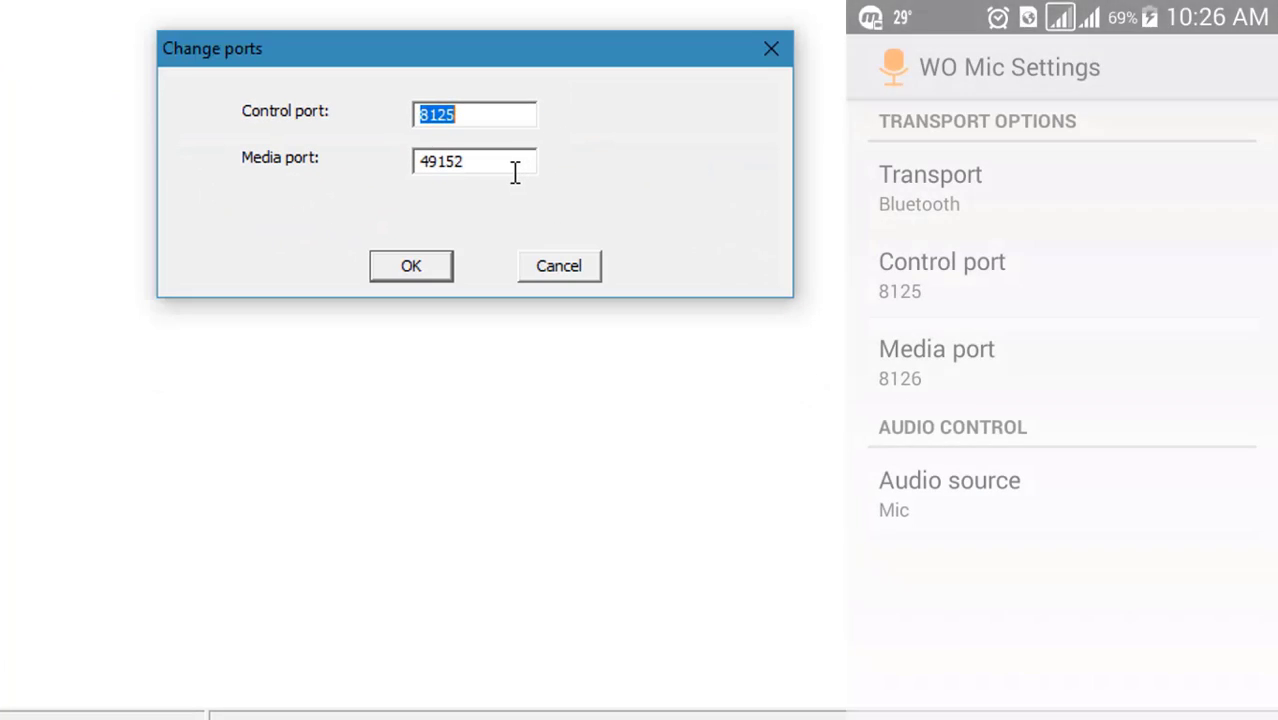
{"action": "left_click", "coordinate": [531, 238]}
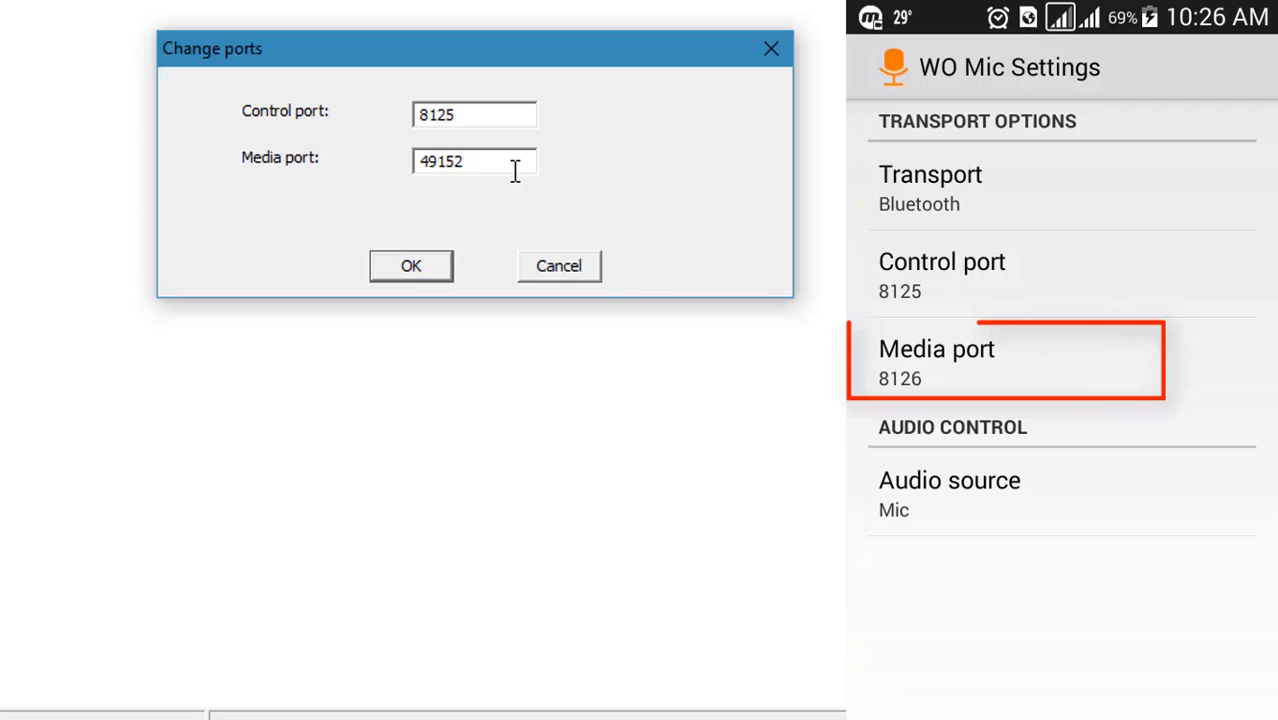
{"action": "key", "text": "BackSpace"}
{"action": "key", "text": "BackSpace"}
{"action": "key", "text": "BackSpace"}
{"action": "key", "text": "BackSpace"}
{"action": "key", "text": "BackSpace"}
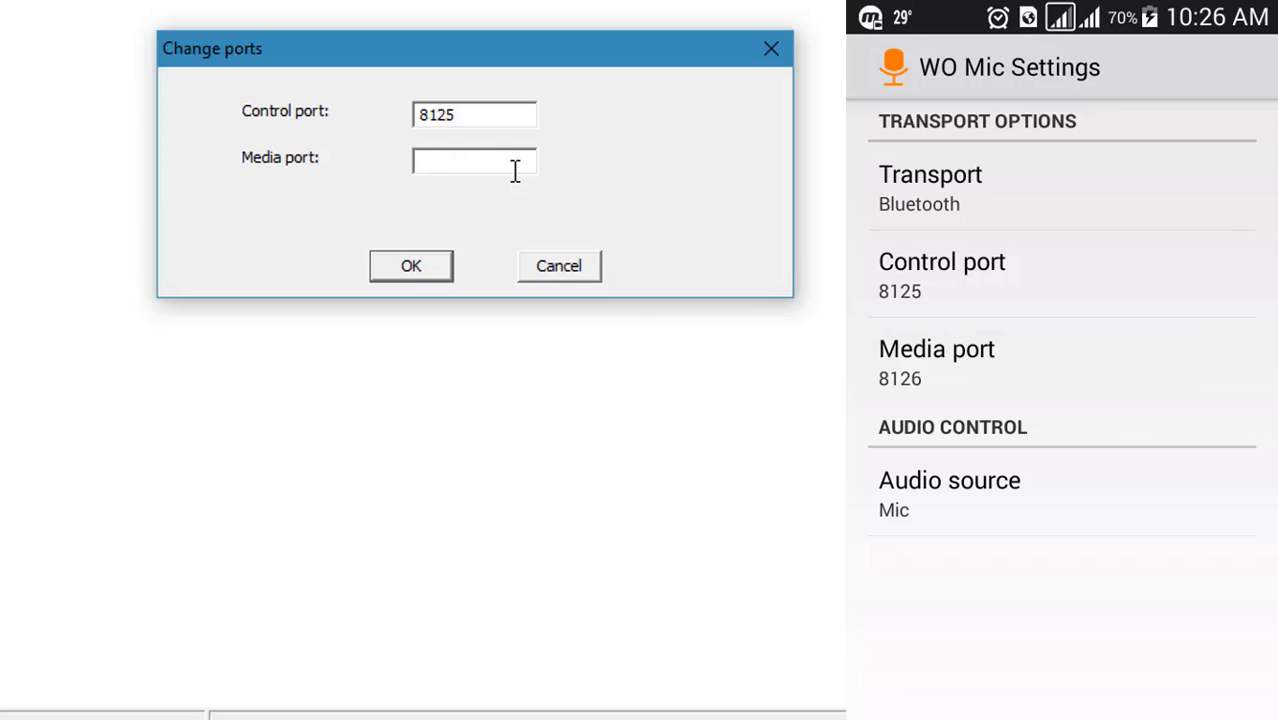
{"action": "type", "text": "812"}
{"action": "type", "text": "6"}
{"action": "left_click", "coordinate": [413, 268]}
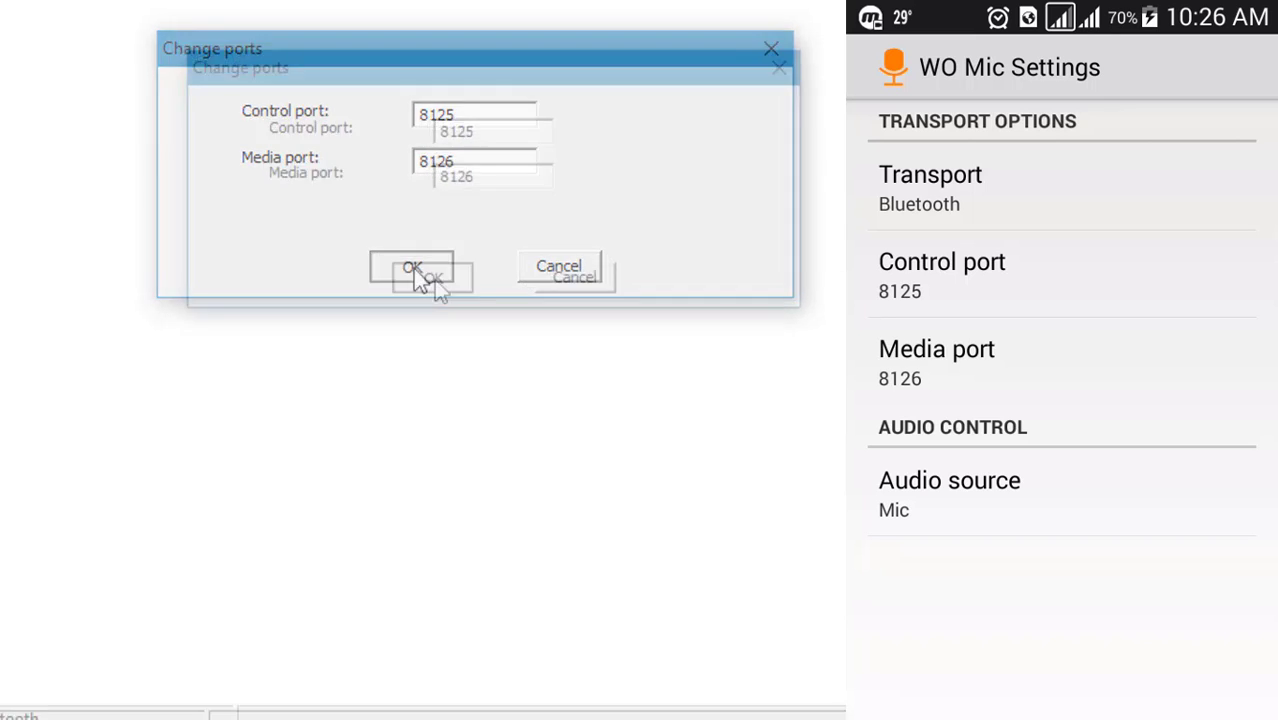
- Bring up the Bluetooth Select transport dialog and clear the virus protection notification
{"action": "left_click", "coordinate": [35, 30]}
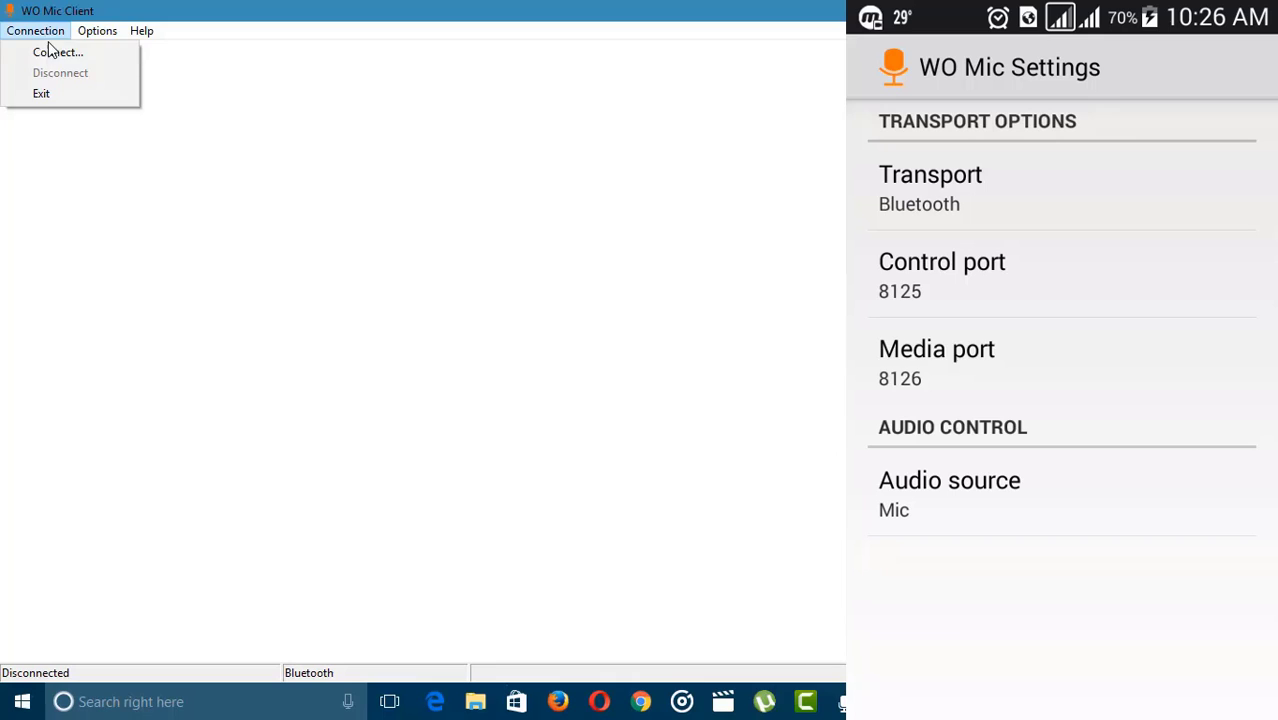
{"action": "left_click", "coordinate": [55, 51]}
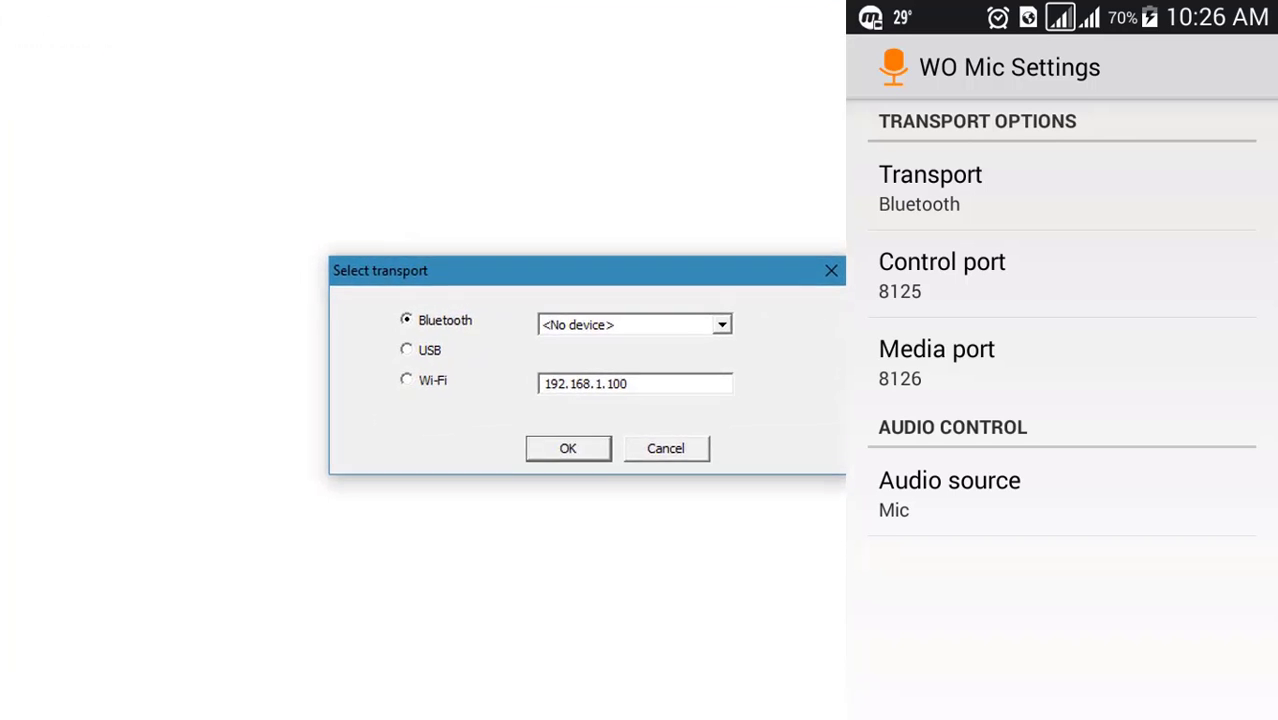
{"action": "left_click", "coordinate": [1248, 701]}
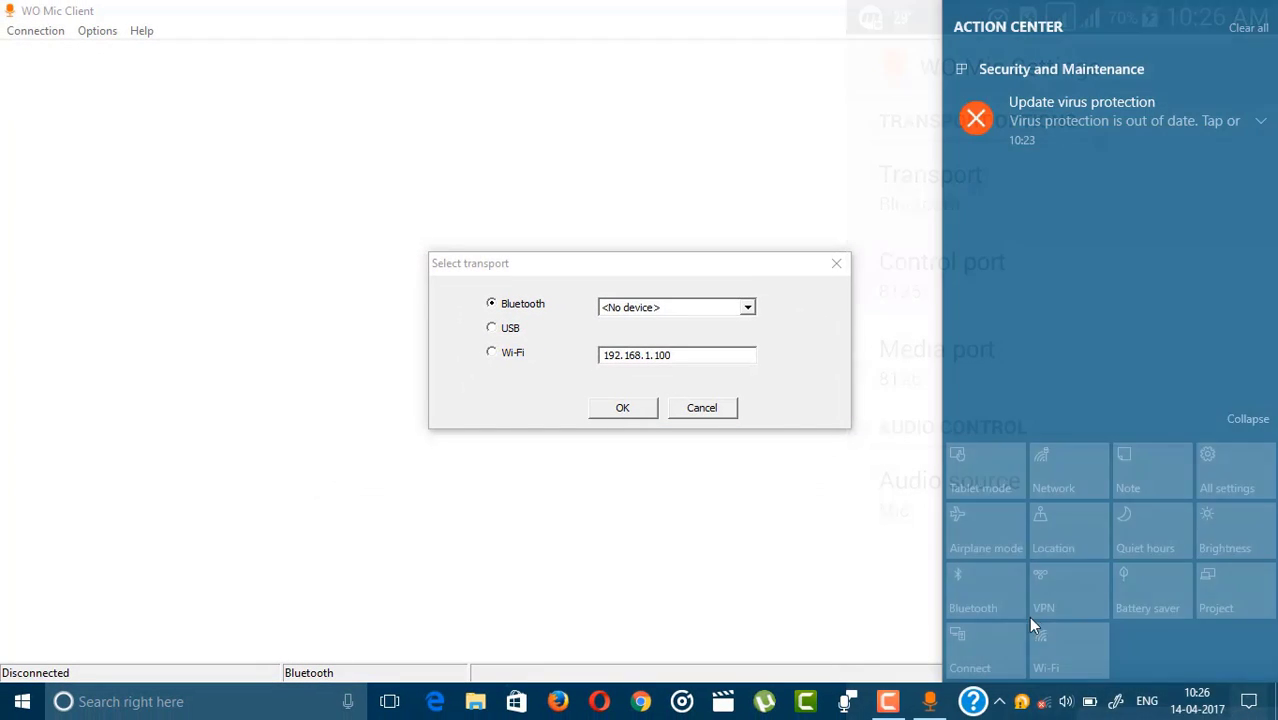
{"action": "left_click", "coordinate": [1248, 27]}
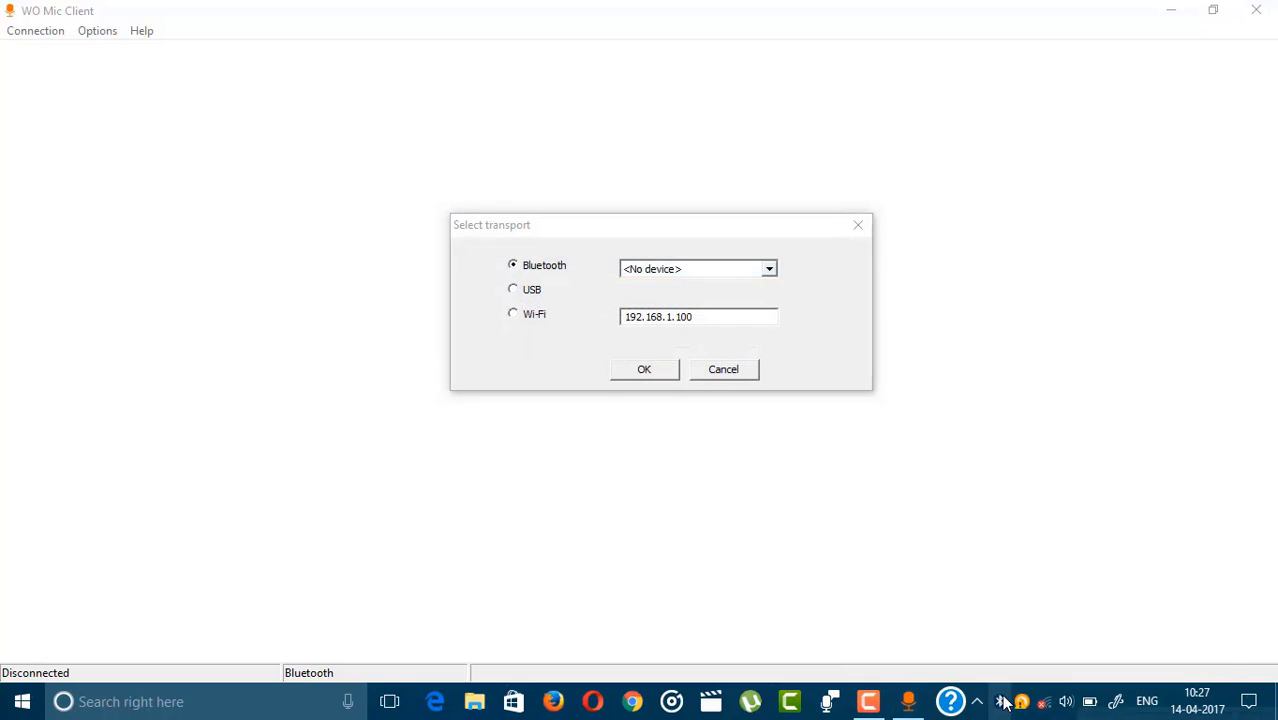
- Show the PC's Bluetooth devices, check the device dropdown for the phone, and cancel connecting
{"action": "right_click", "coordinate": [1004, 703]}
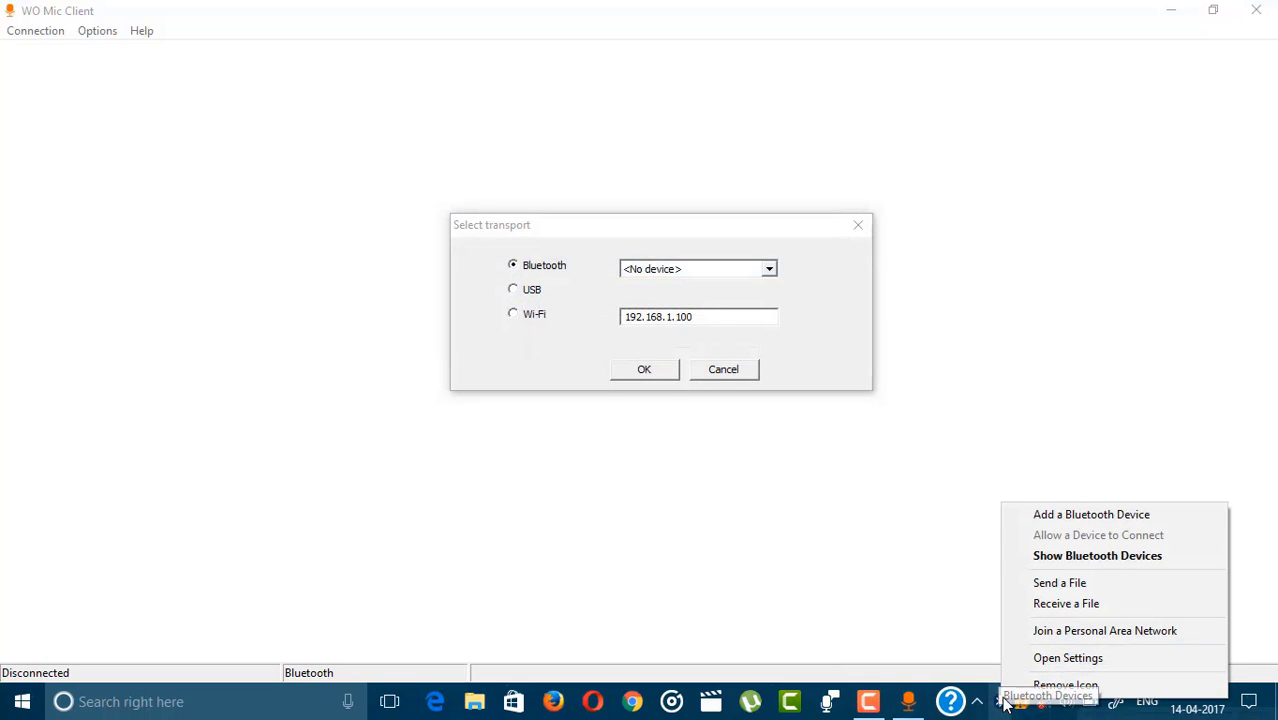
{"action": "left_click", "coordinate": [1041, 558]}
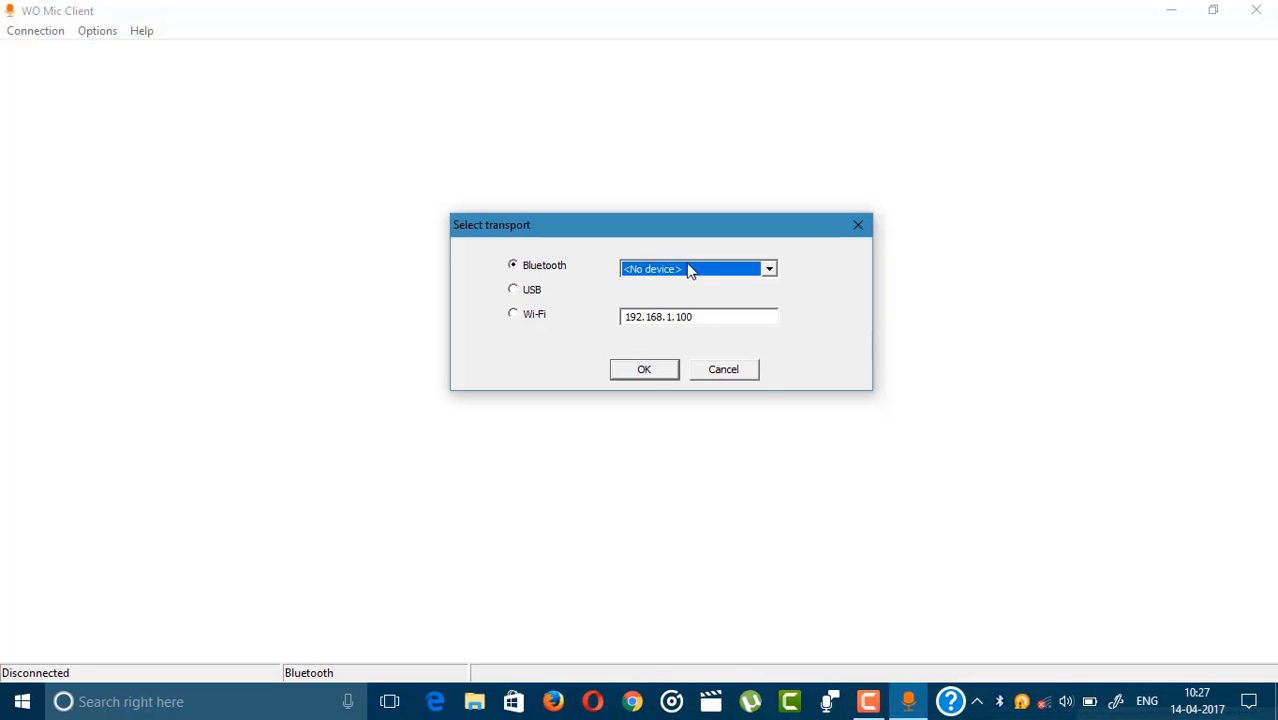
{"action": "left_click", "coordinate": [771, 273]}
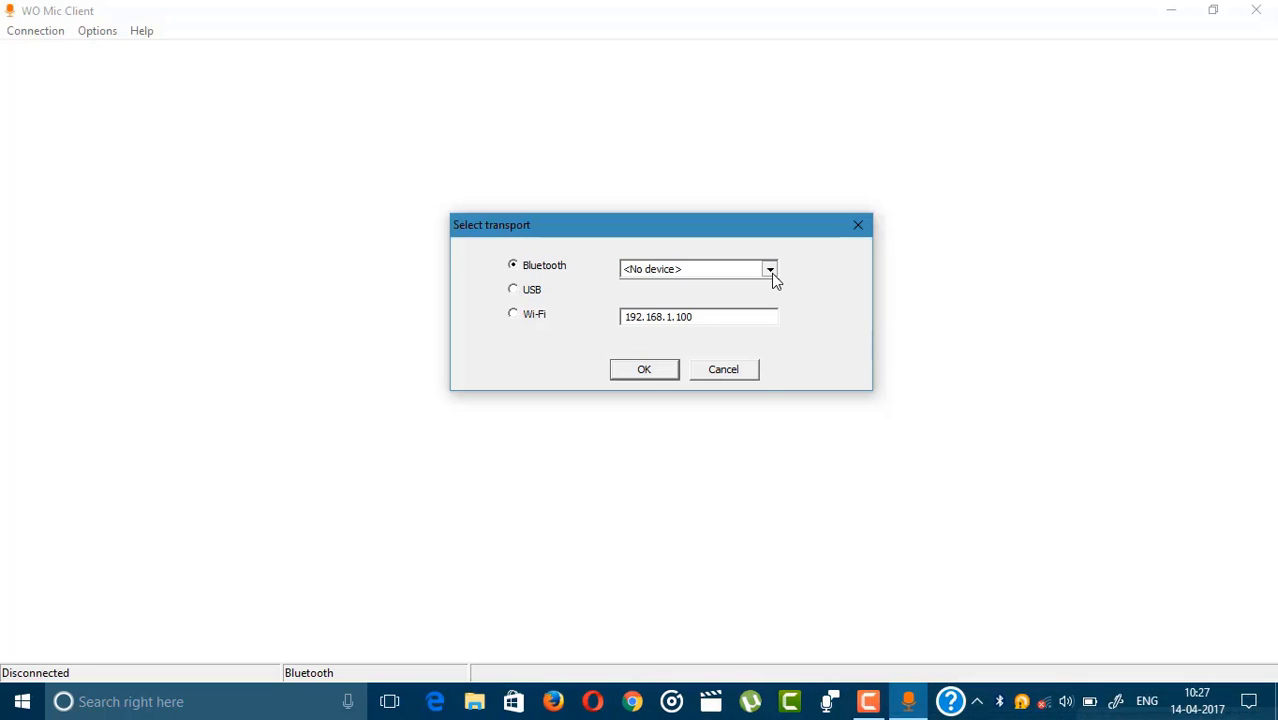
{"action": "left_click", "coordinate": [734, 377]}
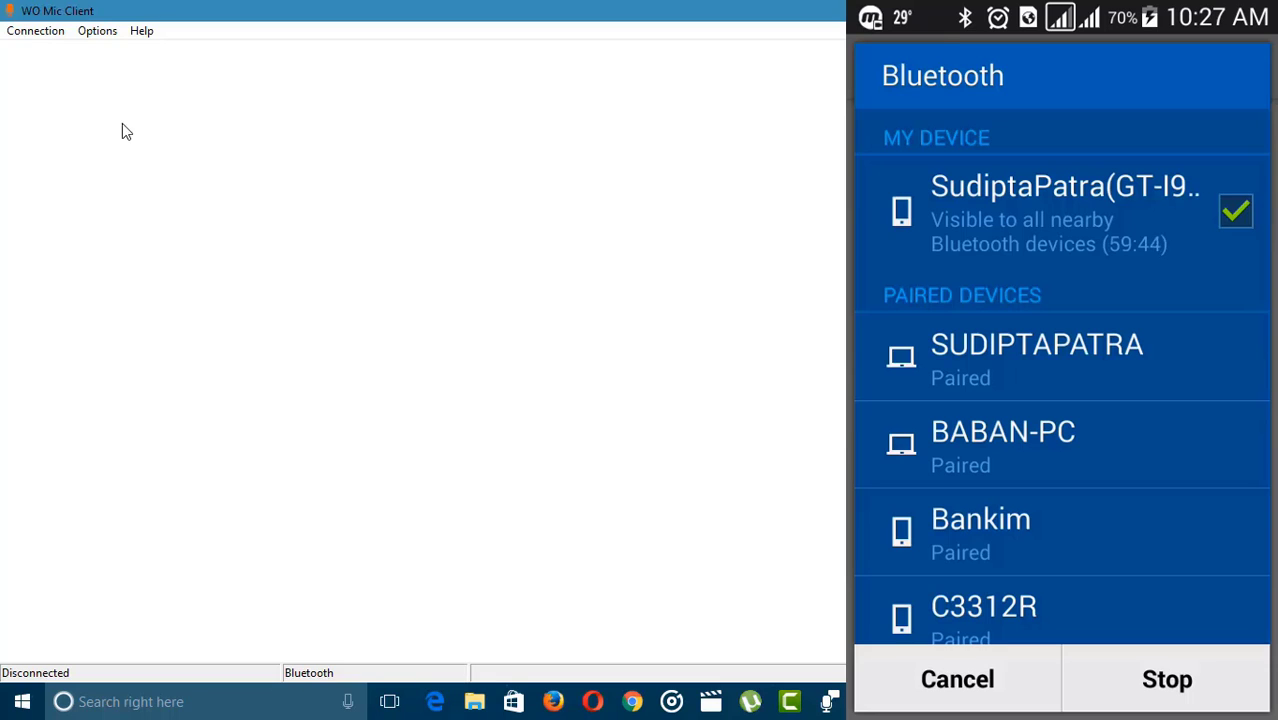
- Connect WO Mic to the phone over Bluetooth, then refresh the desktop
{"action": "left_click", "coordinate": [22, 29]}
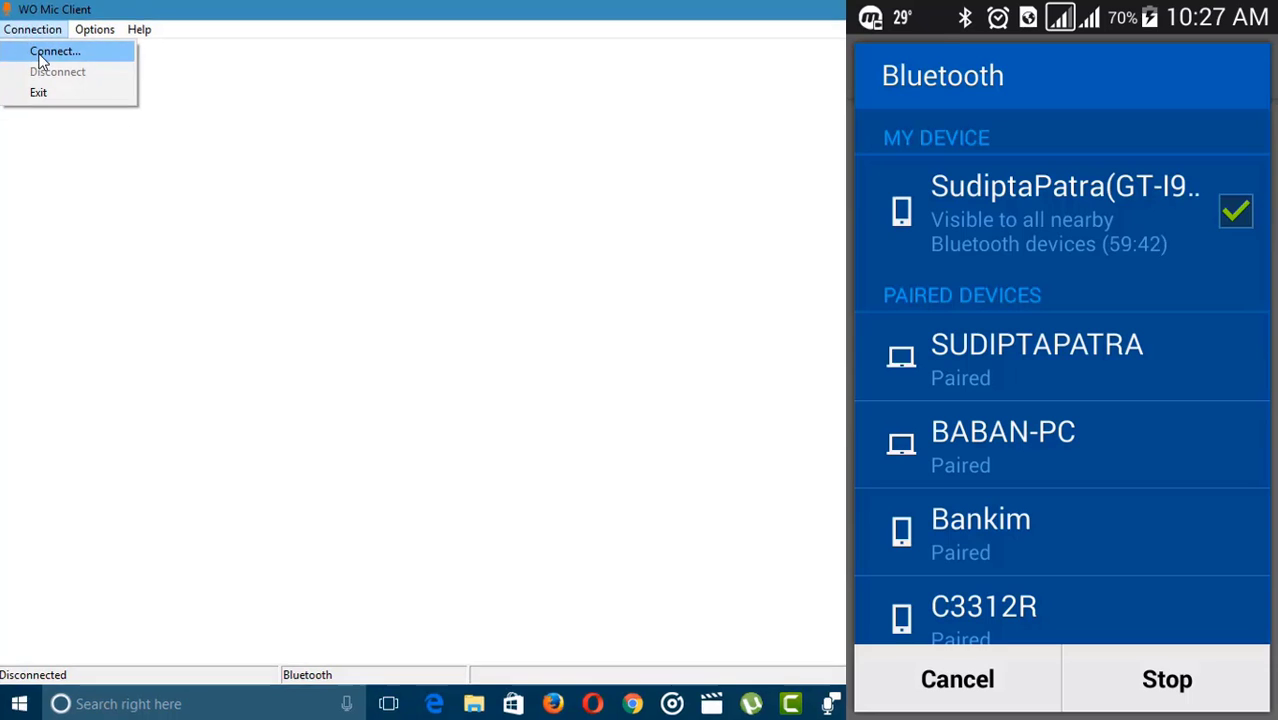
{"action": "left_click", "coordinate": [42, 58]}
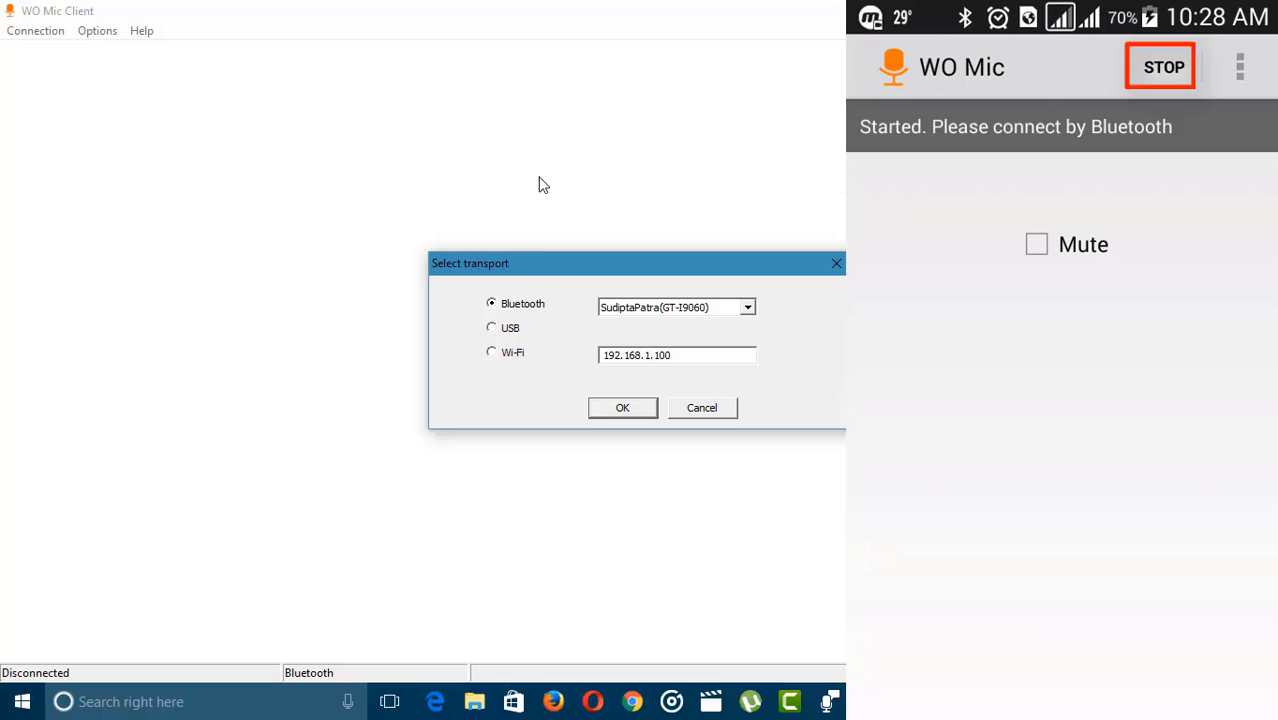
{"action": "left_click", "coordinate": [619, 414]}
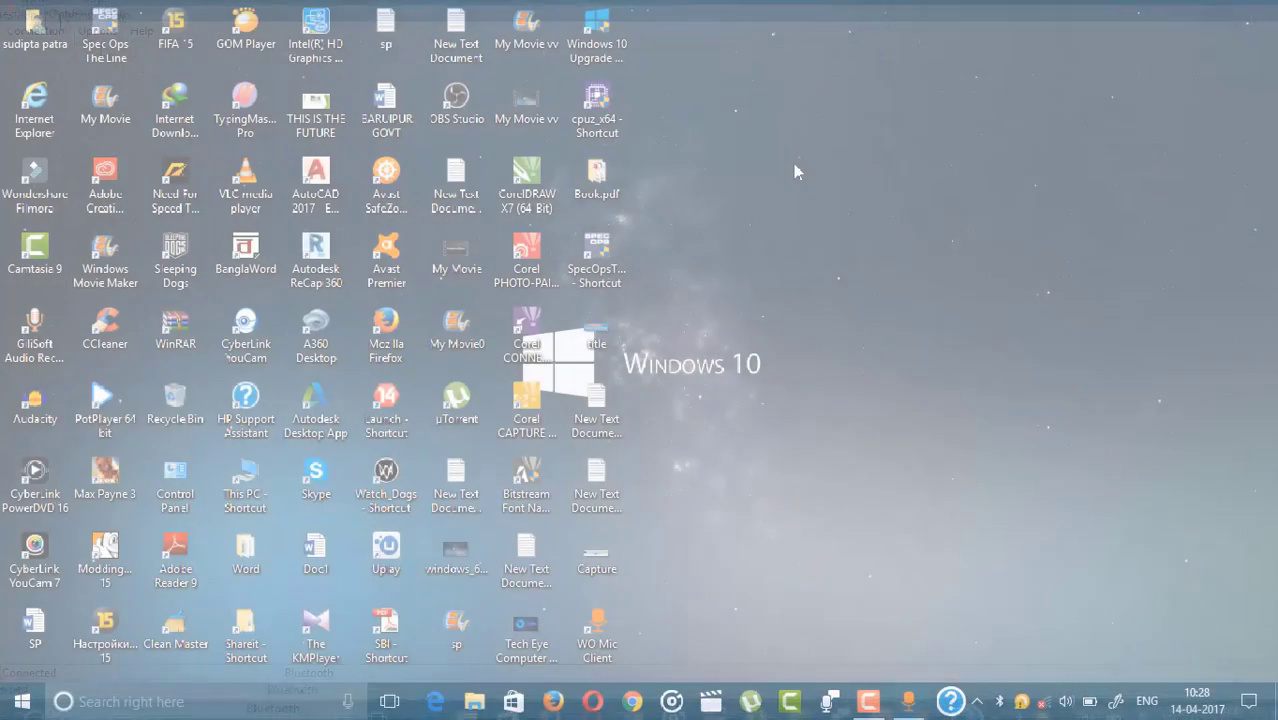
{"action": "right_click", "coordinate": [793, 163]}
{"action": "left_click", "coordinate": [819, 212]}
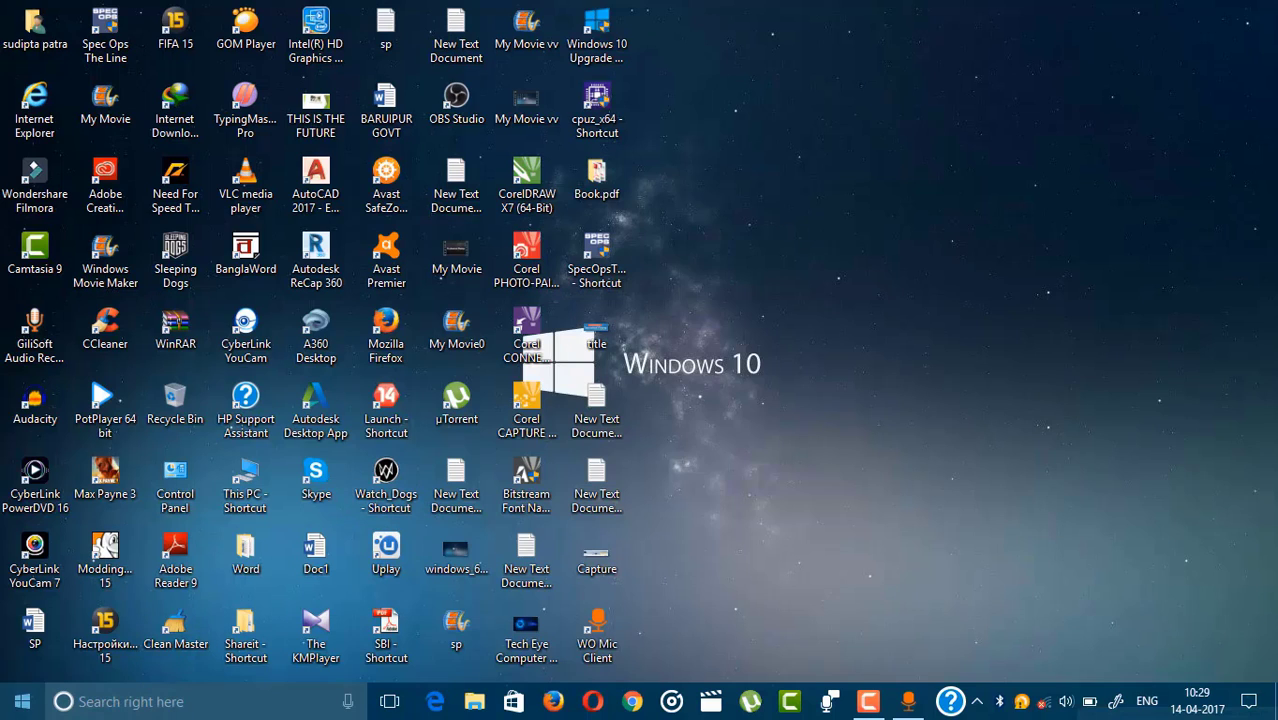
- Launch Voice Recorder from the taskbar, showing saved recordings with Recording (57) loaded
{"action": "left_click", "coordinate": [831, 703]}
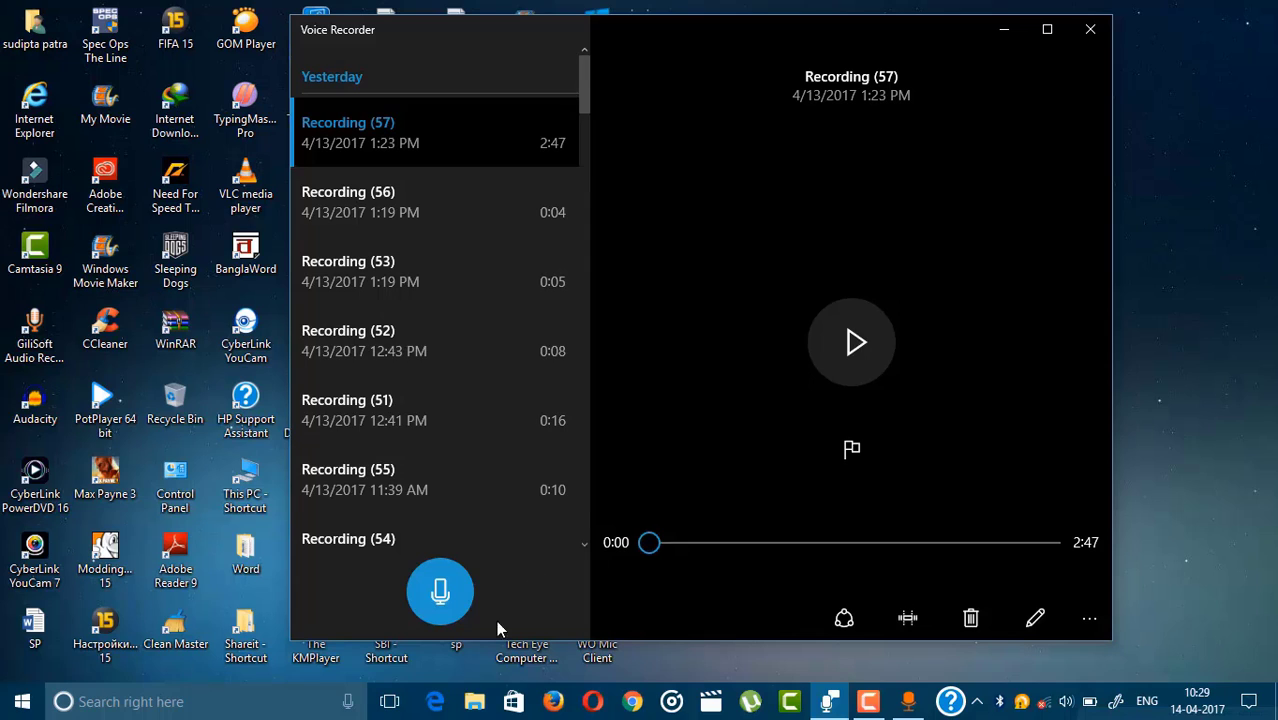
- Record a new 28-second clip, saved as Recording (58)
{"action": "left_click", "coordinate": [457, 603]}
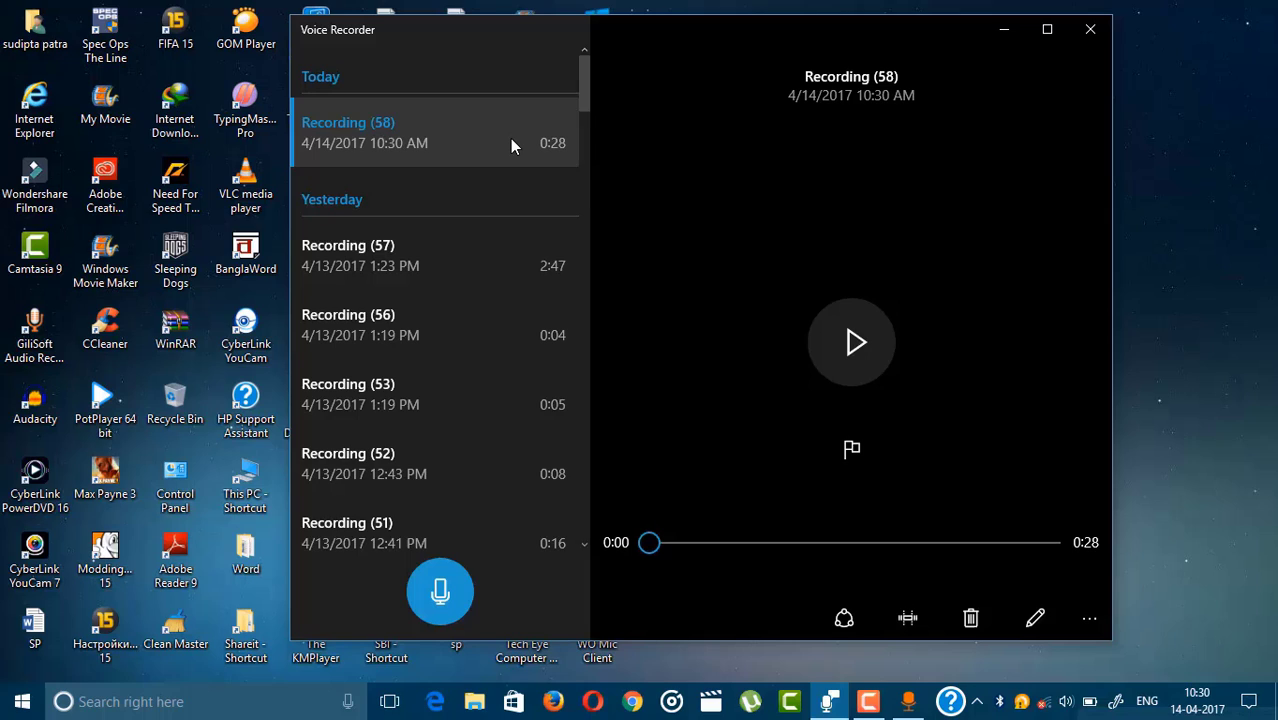
- Play Recording (58) through its 28 seconds, raising the volume during playback
{"action": "left_click", "coordinate": [850, 345]}
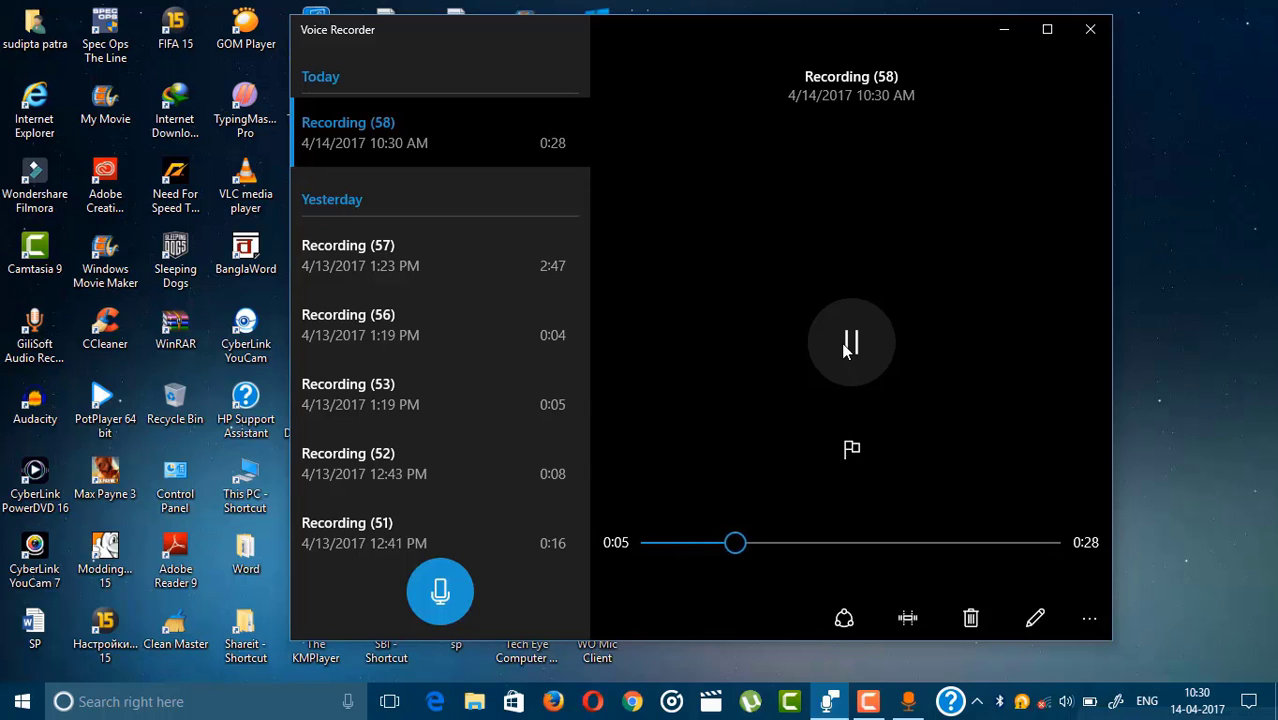
{"action": "key", "text": "XF86AudioRaiseVolume"}
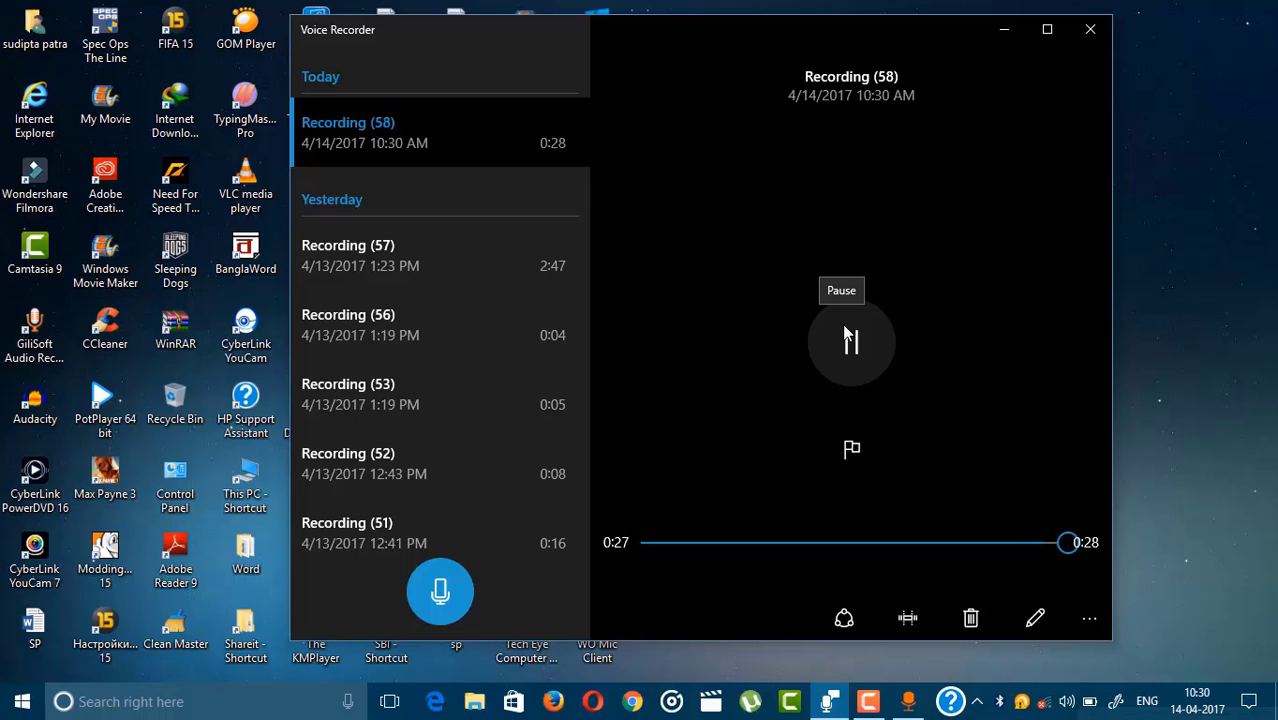
- Close the Voice Recorder window, leaving the desktop icons visible
{"action": "left_click", "coordinate": [1092, 28]}
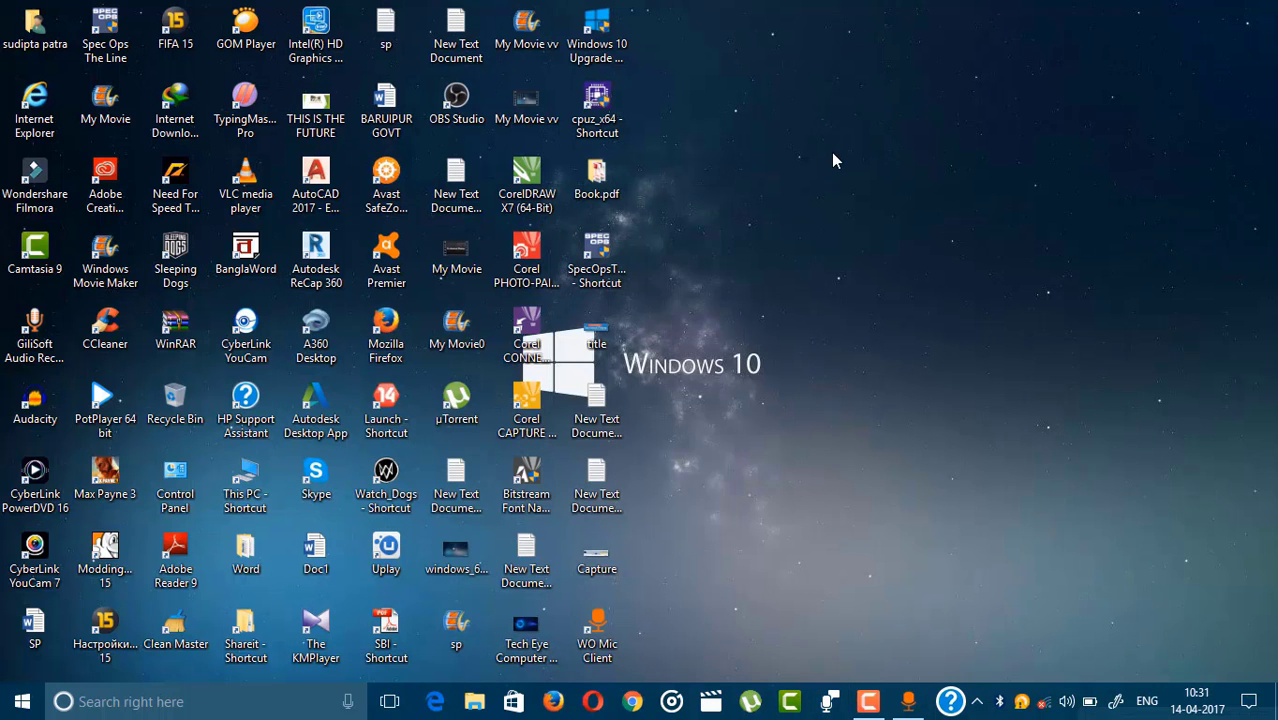